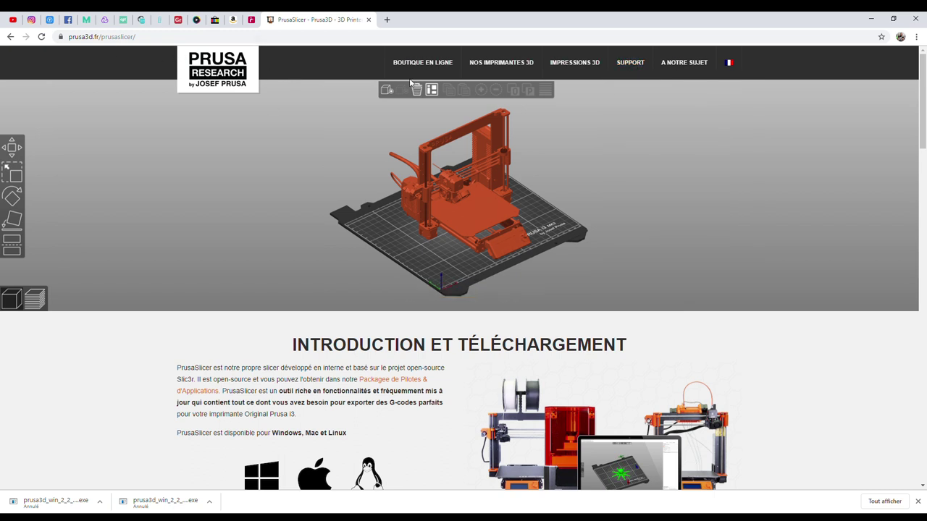
Open the prusa3d.fr Drivers page and scroll down to the Original Prusa SL1 downloads
{"action": "mouse_move", "coordinate": [630, 63]}
{"action": "left_click", "coordinate": [635, 91]}
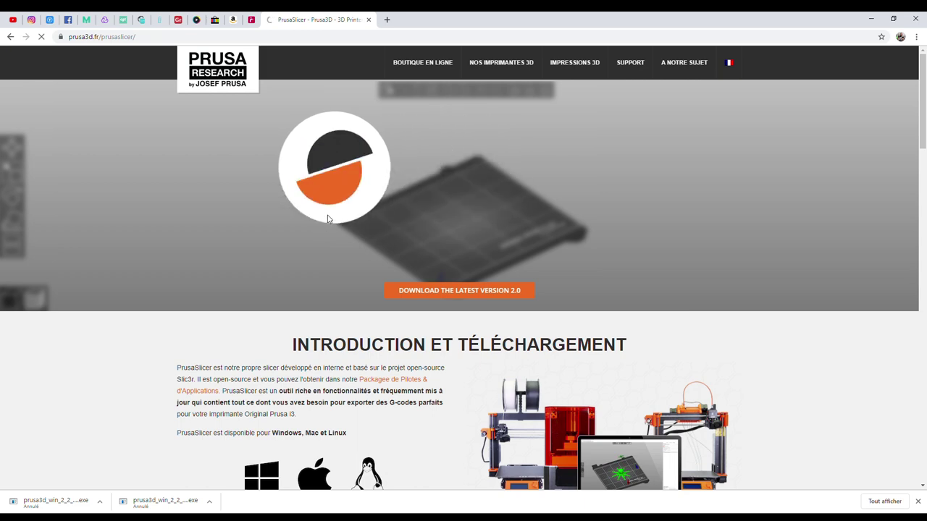
{"action": "scroll", "coordinate": [354, 240], "scroll_direction": "down", "scroll_amount": 2}
{"action": "scroll", "coordinate": [347, 234], "scroll_direction": "down", "scroll_amount": 5}
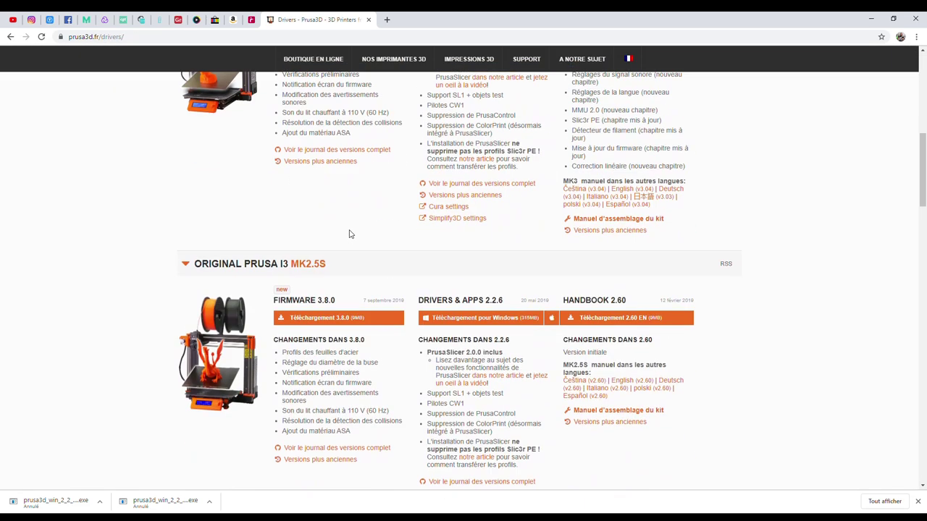
{"action": "scroll", "coordinate": [348, 234], "scroll_direction": "down", "scroll_amount": 2}
{"action": "scroll", "coordinate": [347, 234], "scroll_direction": "down", "scroll_amount": 3}
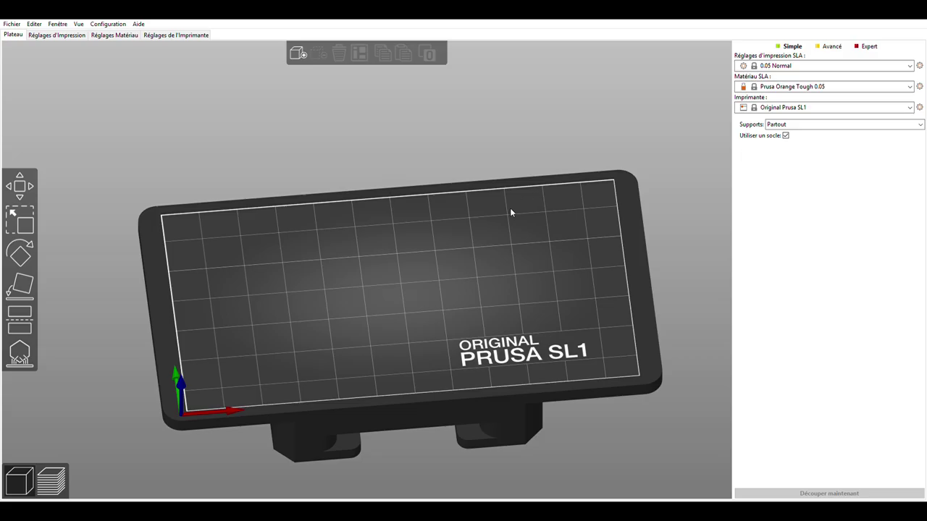
Close the configuration wizard, leaving the empty Original Prusa SL1 plate
{"action": "left_click_drag", "start_coordinate": [510, 207], "coordinate": [460, 209]}
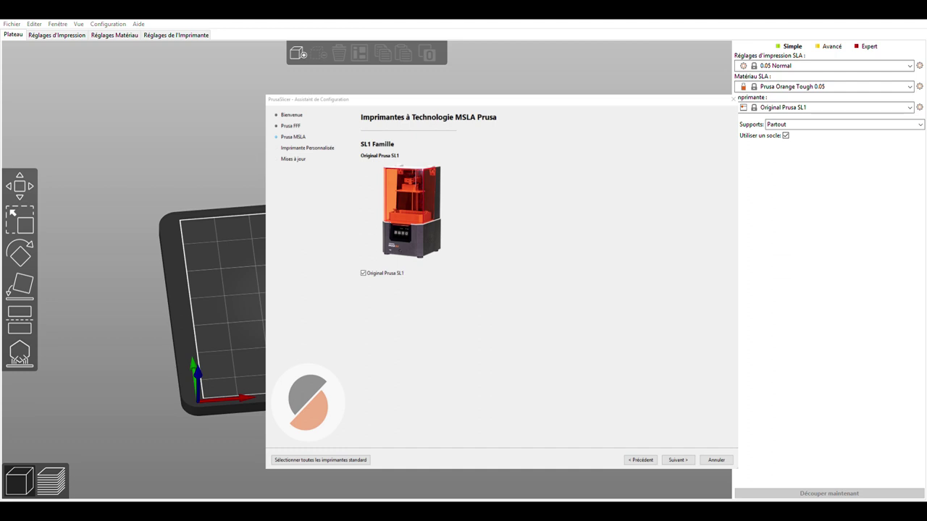
{"action": "key", "text": "Escape"}
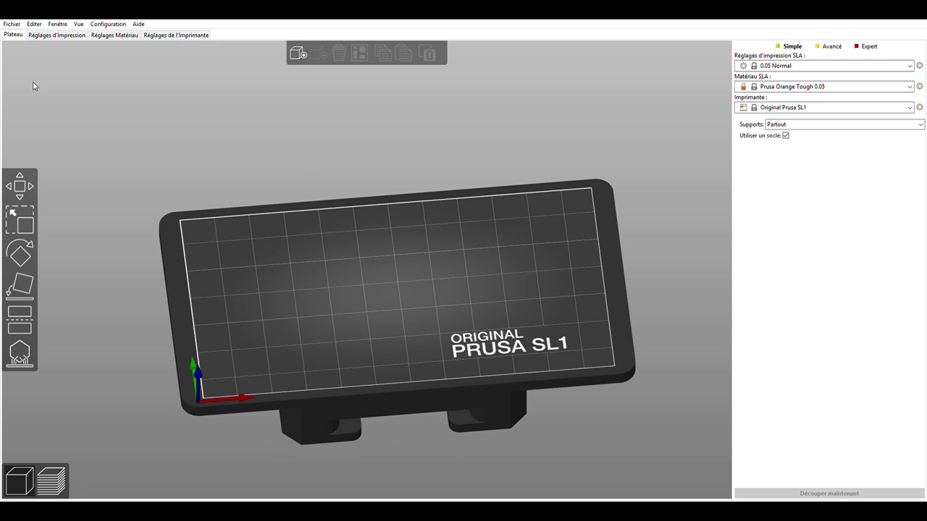
Import VENOM_8 (repaired).stl and rotate it -45° about X, making it 57.81 mm tall
{"action": "left_click", "coordinate": [12, 24]}
{"action": "key", "text": "Escape"}
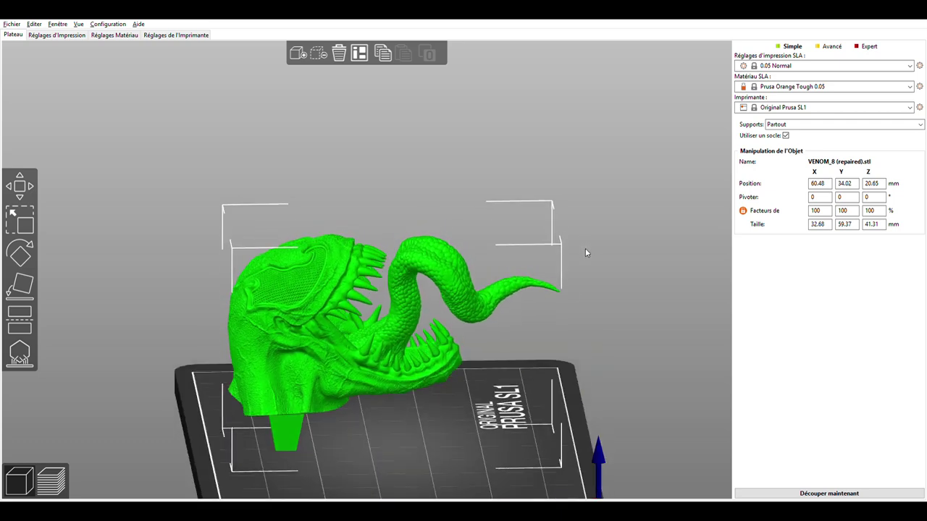
{"action": "left_click", "coordinate": [824, 196]}
{"action": "type", "text": "-45"}
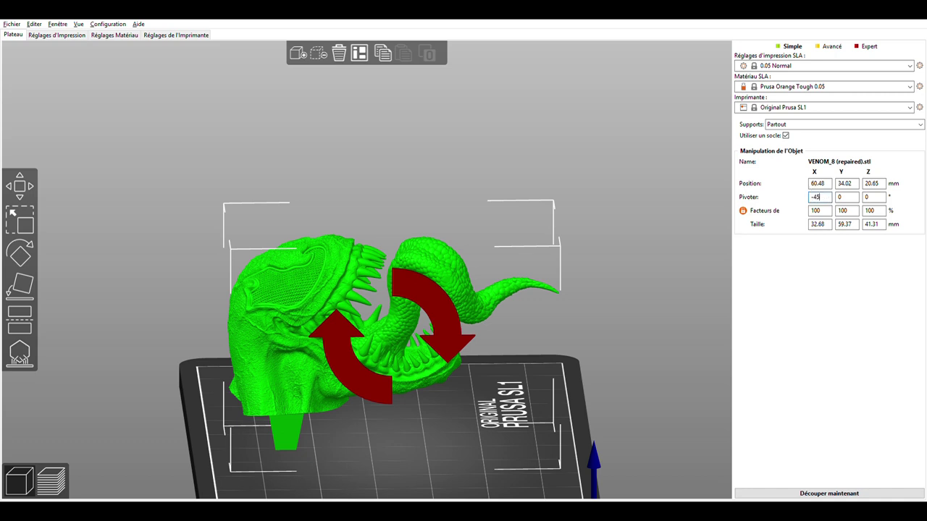
{"action": "key", "text": "Return"}
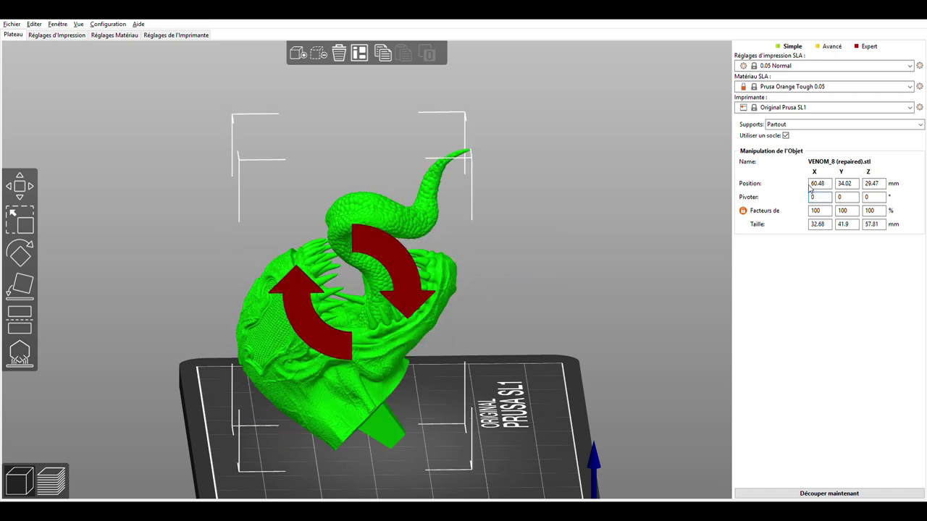
{"action": "mouse_move", "coordinate": [685, 158]}
{"action": "left_mouse_down"}
{"action": "mouse_move", "coordinate": [607, 175]}
{"action": "mouse_move", "coordinate": [534, 214]}
{"action": "left_mouse_up"}
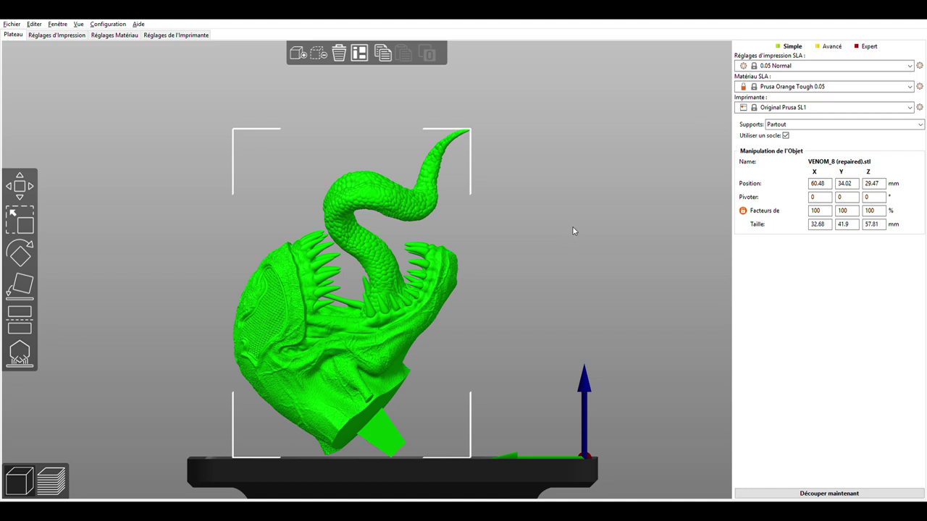
{"action": "left_click_drag", "start_coordinate": [527, 213], "coordinate": [617, 257]}
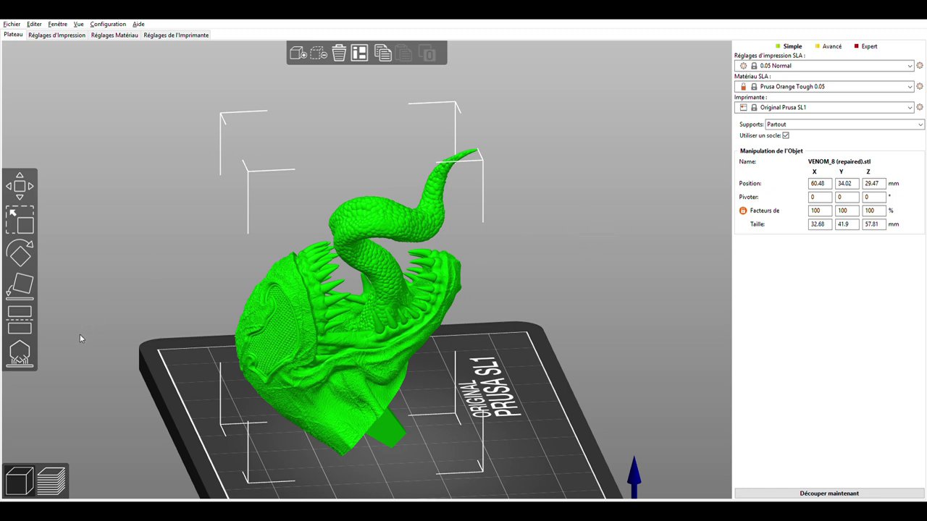
Auto-generate support points and a pad under the Venom head, then start slicing
{"action": "left_click", "coordinate": [22, 347]}
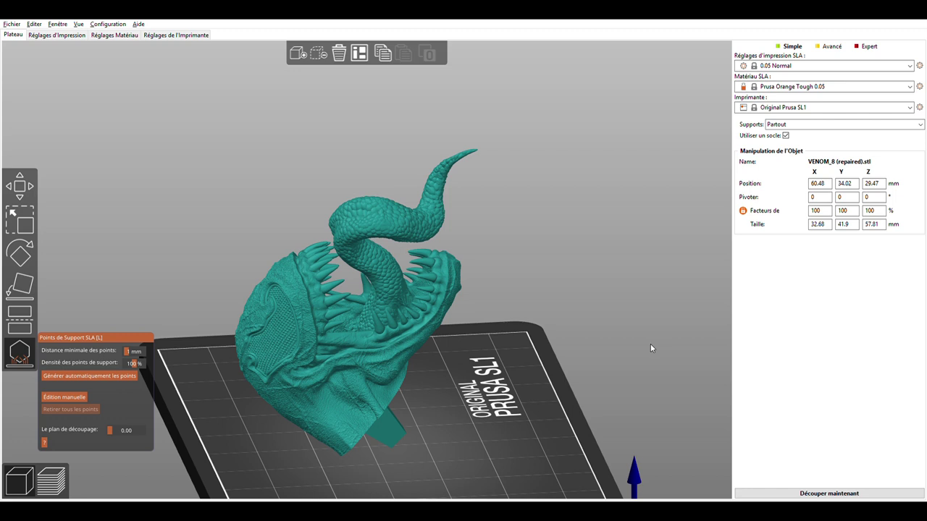
{"action": "mouse_move", "coordinate": [651, 345]}
{"action": "left_mouse_down"}
{"action": "mouse_move", "coordinate": [492, 276]}
{"action": "mouse_move", "coordinate": [509, 265]}
{"action": "mouse_move", "coordinate": [531, 271]}
{"action": "mouse_move", "coordinate": [533, 290]}
{"action": "left_mouse_up"}
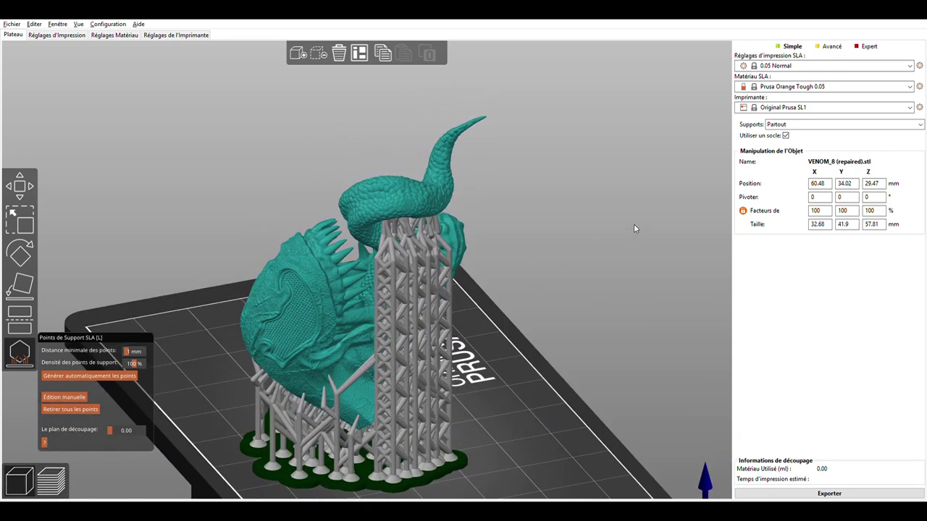
{"action": "mouse_move", "coordinate": [212, 264]}
{"action": "left_mouse_down"}
{"action": "mouse_move", "coordinate": [388, 248]}
{"action": "mouse_move", "coordinate": [412, 262]}
{"action": "left_mouse_up"}
{"action": "left_click", "coordinate": [62, 471]}
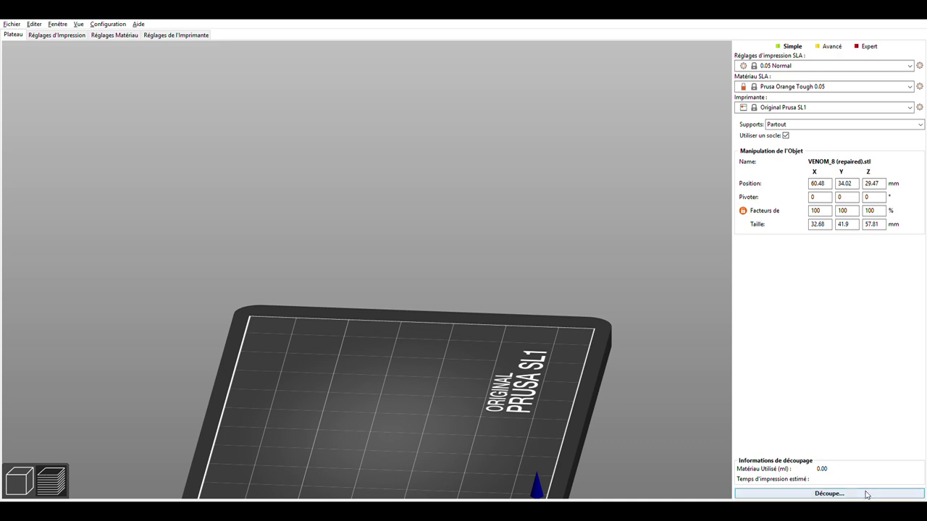
Orbit the sliced preview (15.47 ml, 4h 29m 30s) and cut it to layer 155, 7.75 mm
{"action": "scroll", "coordinate": [478, 269], "scroll_direction": "up", "scroll_amount": 1}
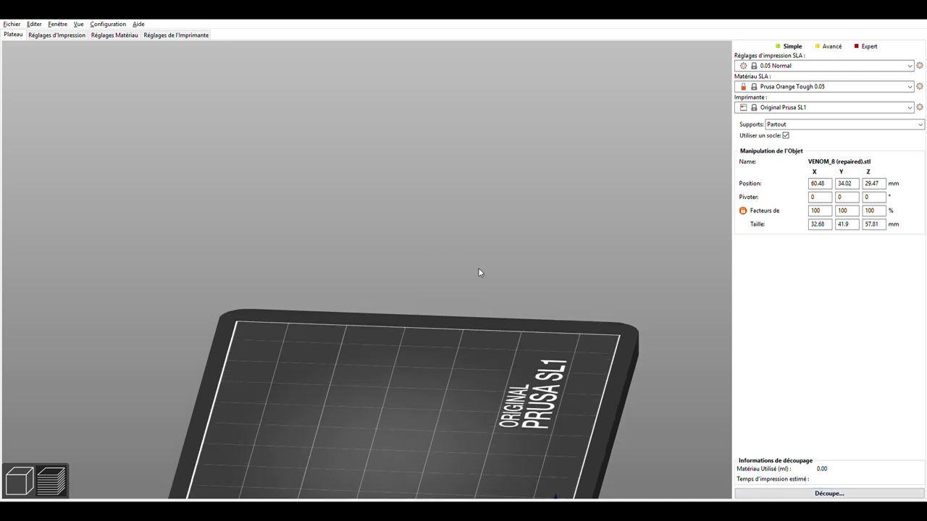
{"action": "mouse_move", "coordinate": [163, 256]}
{"action": "left_mouse_down"}
{"action": "mouse_move", "coordinate": [178, 248]}
{"action": "mouse_move", "coordinate": [163, 267]}
{"action": "mouse_move", "coordinate": [132, 256]}
{"action": "mouse_move", "coordinate": [161, 223]}
{"action": "mouse_move", "coordinate": [218, 203]}
{"action": "left_mouse_up"}
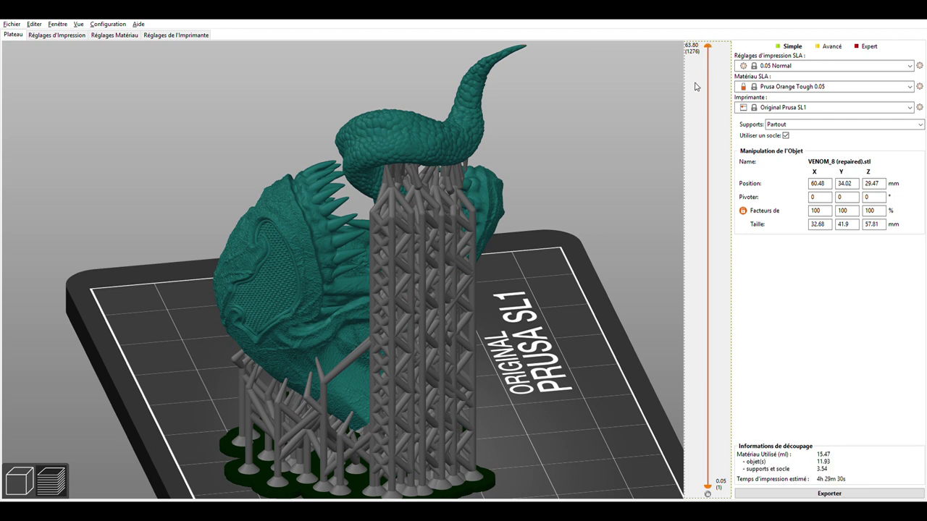
{"action": "mouse_move", "coordinate": [708, 45]}
{"action": "left_mouse_down"}
{"action": "mouse_move", "coordinate": [688, 355]}
{"action": "mouse_move", "coordinate": [689, 201]}
{"action": "mouse_move", "coordinate": [693, 319]}
{"action": "mouse_move", "coordinate": [719, 427]}
{"action": "left_mouse_up"}
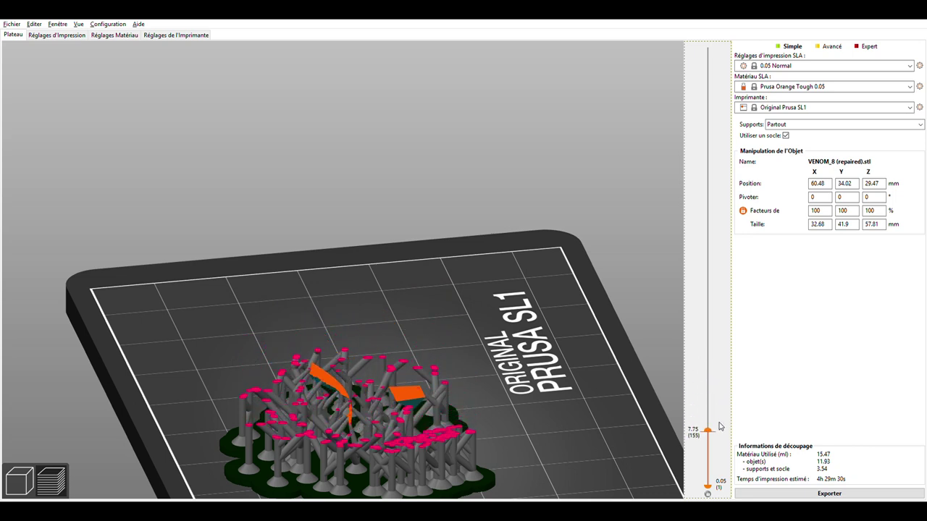
Step the layer preview down to 6.85 mm, then 6.15 mm, to inspect the support tips
{"action": "scroll", "coordinate": [515, 300], "scroll_direction": "up", "scroll_amount": 5}
{"action": "scroll", "coordinate": [515, 300], "scroll_direction": "down", "scroll_amount": 5}
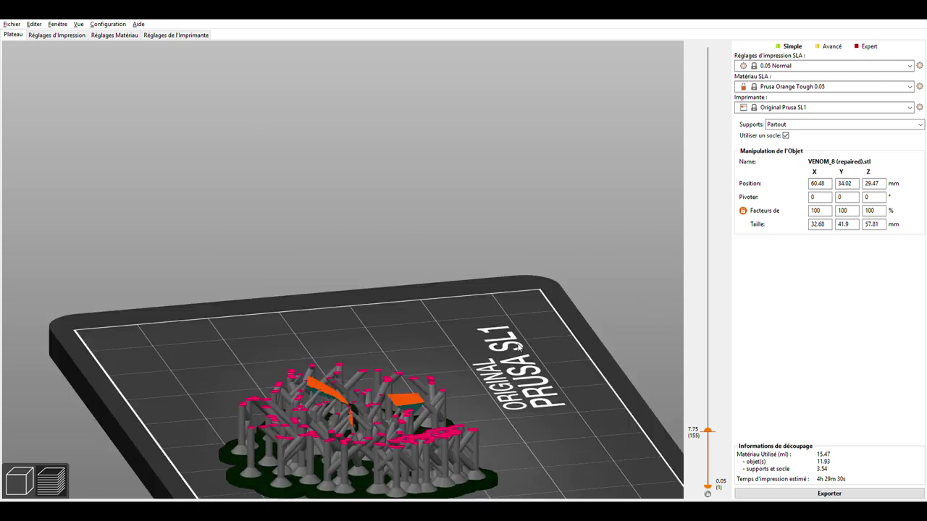
{"action": "key", "text": "1"}
{"action": "scroll", "coordinate": [534, 292], "scroll_direction": "up", "scroll_amount": 3}
{"action": "mouse_move", "coordinate": [587, 139]}
{"action": "left_mouse_down"}
{"action": "mouse_move", "coordinate": [557, 252]}
{"action": "mouse_move", "coordinate": [568, 235]}
{"action": "mouse_move", "coordinate": [604, 265]}
{"action": "left_mouse_up"}
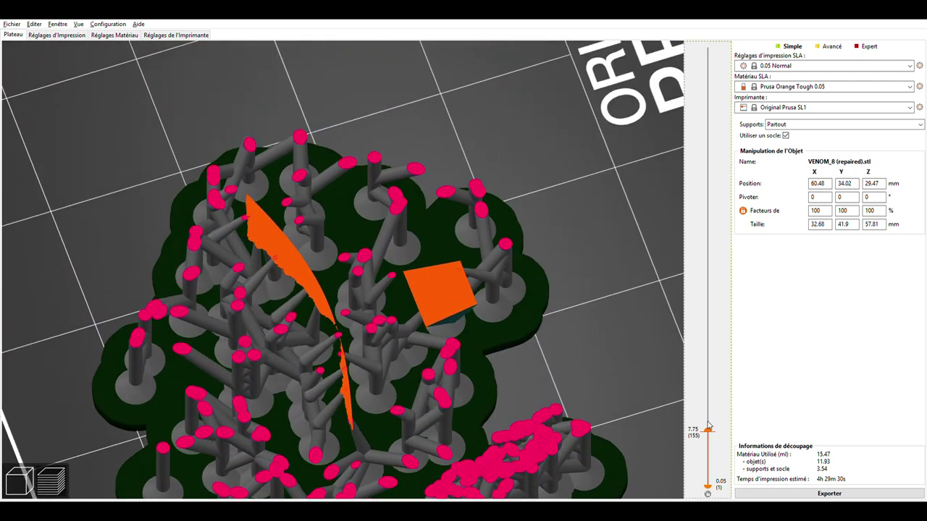
{"action": "scroll", "coordinate": [710, 428], "scroll_direction": "down", "scroll_amount": 3}
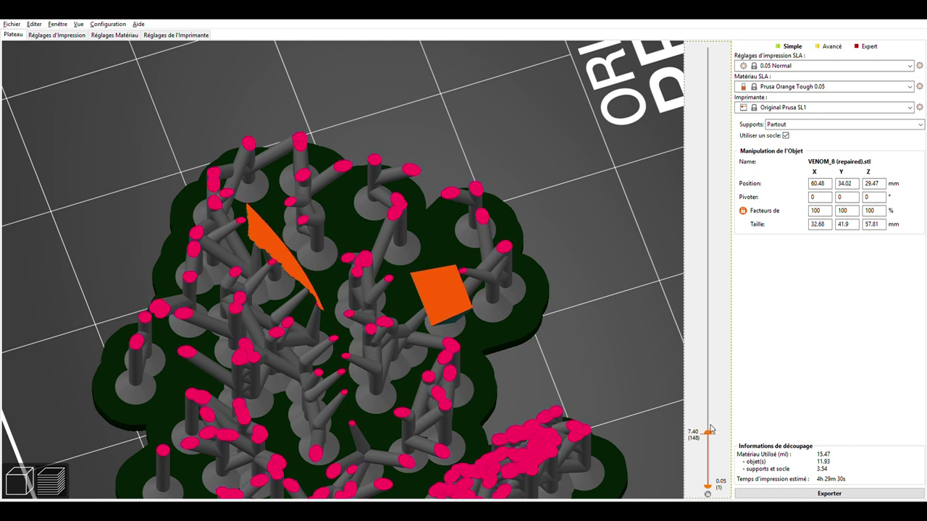
{"action": "left_click_drag", "start_coordinate": [710, 428], "coordinate": [714, 433]}
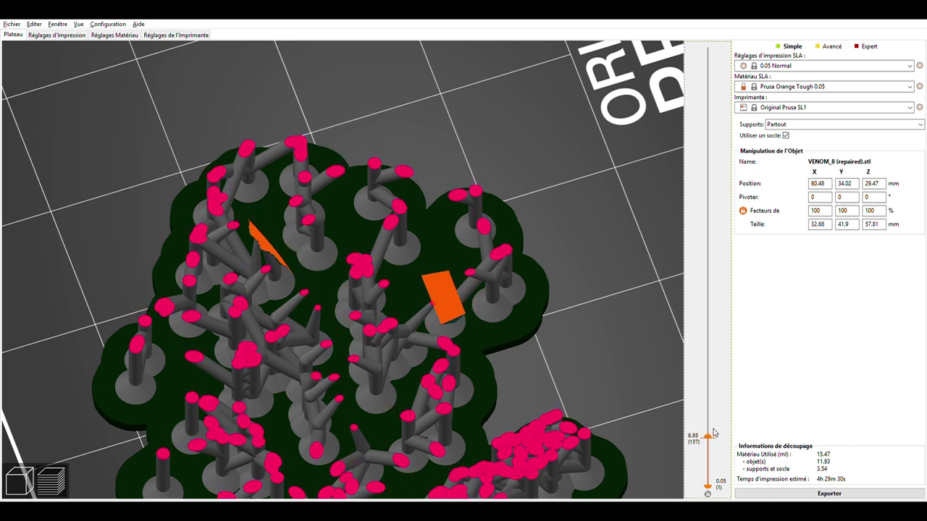
{"action": "scroll", "coordinate": [714, 433], "scroll_direction": "down", "scroll_amount": 5}
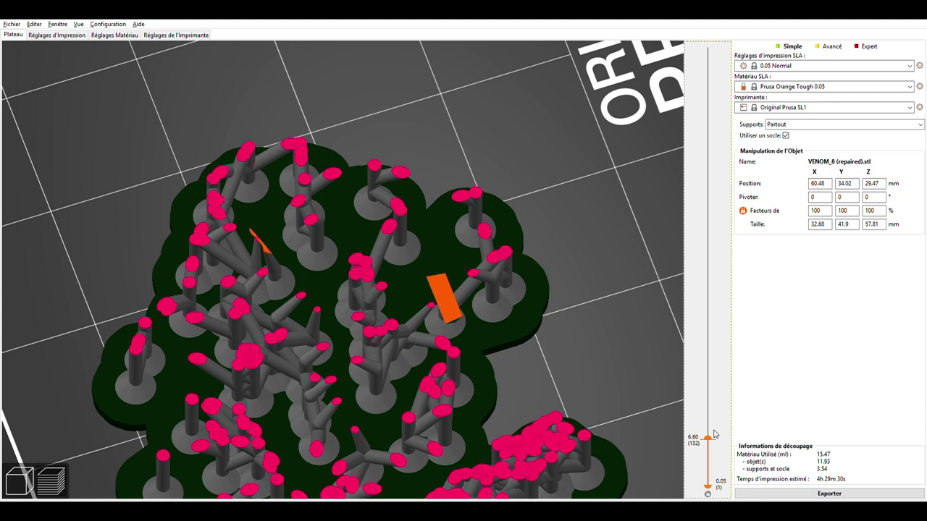
{"action": "left_click_drag", "start_coordinate": [714, 434], "coordinate": [716, 438]}
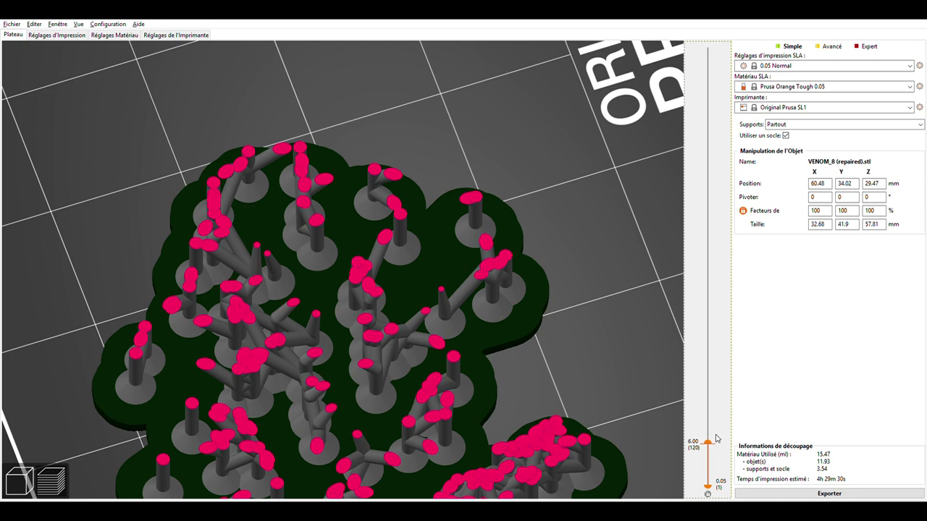
Restore the full preview up to 63.80 mm, layer 1276
{"action": "mouse_move", "coordinate": [634, 343]}
{"action": "left_mouse_down"}
{"action": "mouse_move", "coordinate": [616, 328]}
{"action": "mouse_move", "coordinate": [496, 293]}
{"action": "left_mouse_up"}
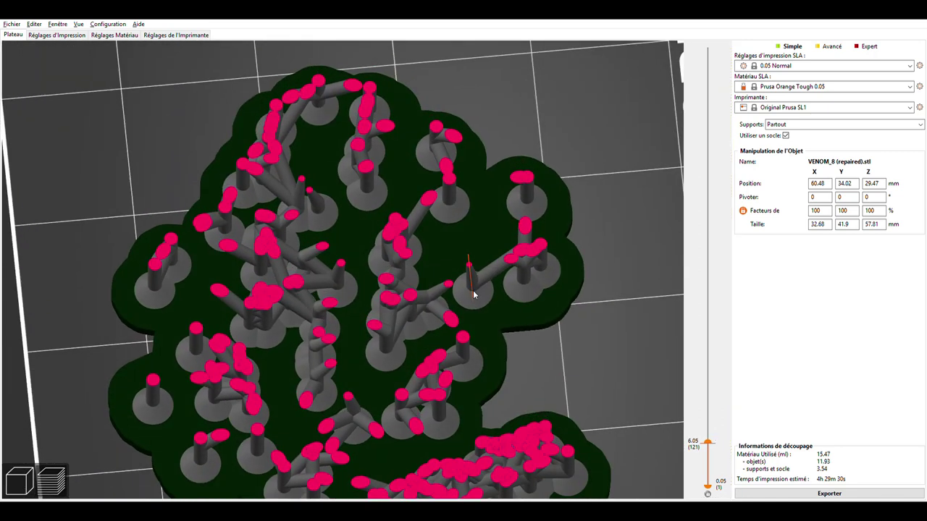
{"action": "left_click_drag", "start_coordinate": [707, 442], "coordinate": [707, 47]}
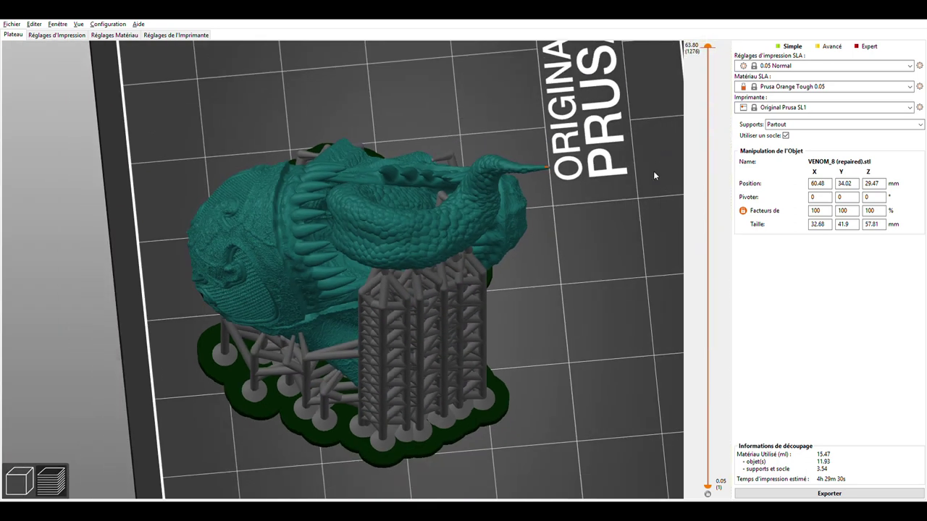
{"action": "scroll", "coordinate": [575, 254], "scroll_direction": "down", "scroll_amount": 5}
Back in the 3D view, manually add a support point on the head's lower side
{"action": "left_click_drag", "start_coordinate": [575, 254], "coordinate": [468, 260]}
{"action": "left_click", "coordinate": [17, 471]}
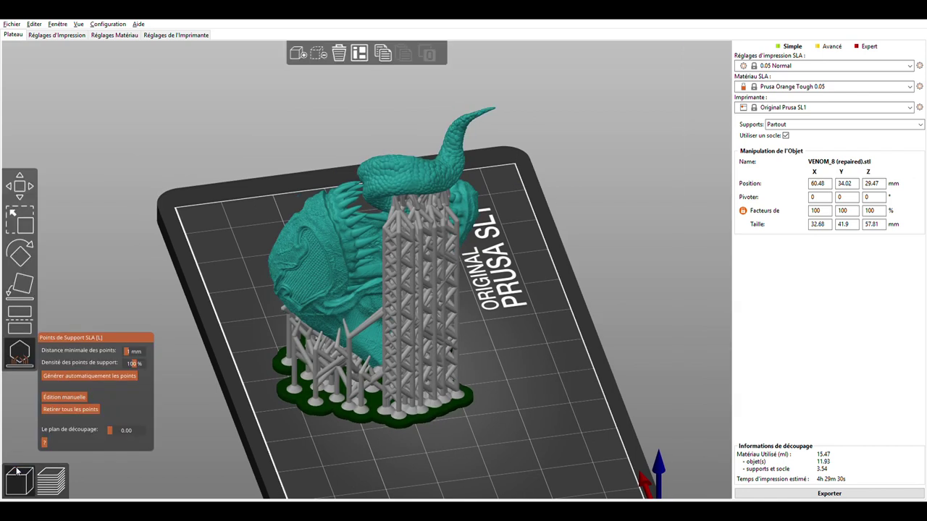
{"action": "left_click", "coordinate": [72, 395]}
{"action": "scroll", "coordinate": [452, 346], "scroll_direction": "up", "scroll_amount": 3}
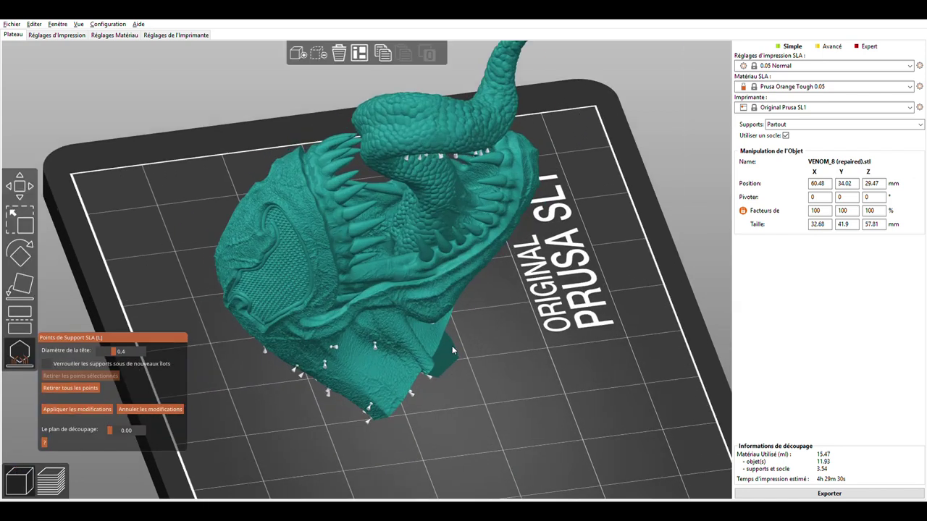
{"action": "scroll", "coordinate": [591, 347], "scroll_direction": "up", "scroll_amount": 3}
{"action": "left_click_drag", "start_coordinate": [591, 346], "coordinate": [582, 316]}
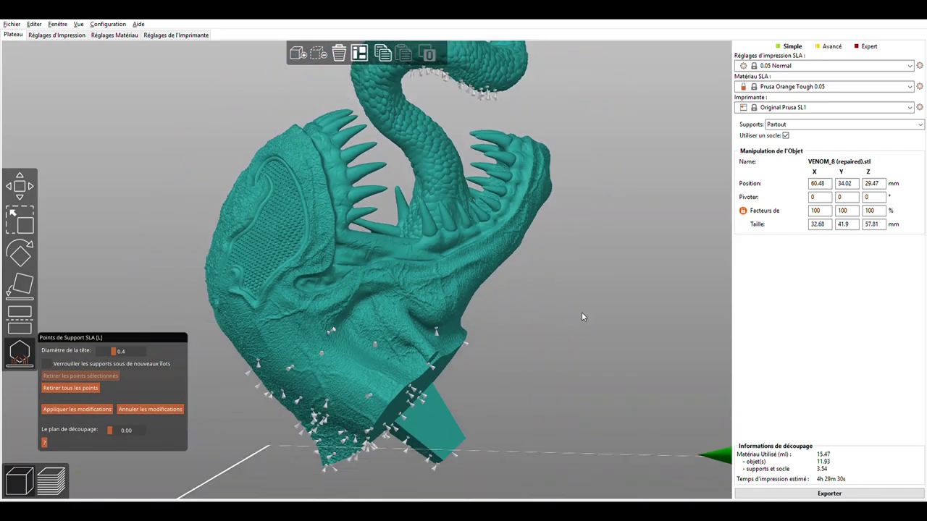
{"action": "mouse_move", "coordinate": [553, 304]}
{"action": "left_mouse_down"}
{"action": "mouse_move", "coordinate": [559, 292]}
{"action": "mouse_move", "coordinate": [359, 299]}
{"action": "left_mouse_up"}
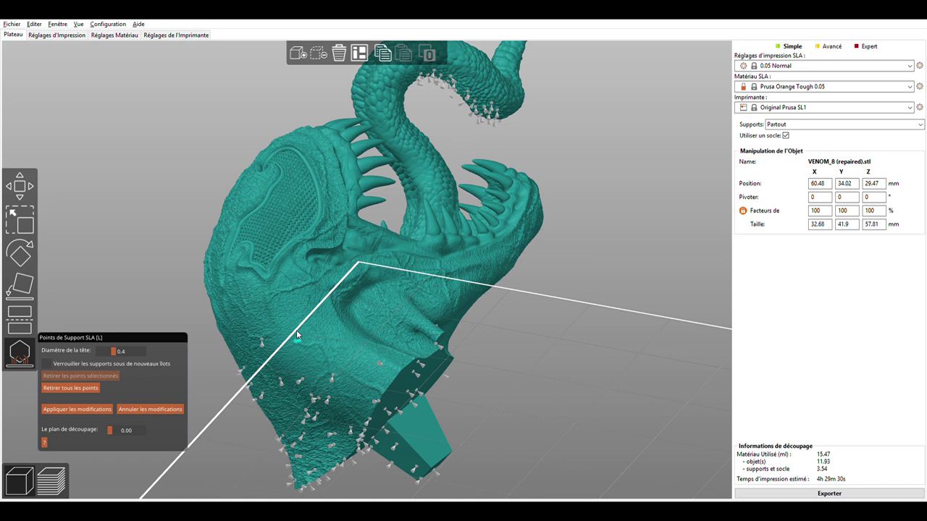
{"action": "left_click", "coordinate": [333, 368]}
Apply the edited support points and inspect the rebuilt supports from the side
{"action": "mouse_move", "coordinate": [285, 269]}
{"action": "left_mouse_down"}
{"action": "mouse_move", "coordinate": [525, 239]}
{"action": "mouse_move", "coordinate": [516, 268]}
{"action": "mouse_move", "coordinate": [293, 359]}
{"action": "left_mouse_up"}
{"action": "left_click", "coordinate": [78, 409]}
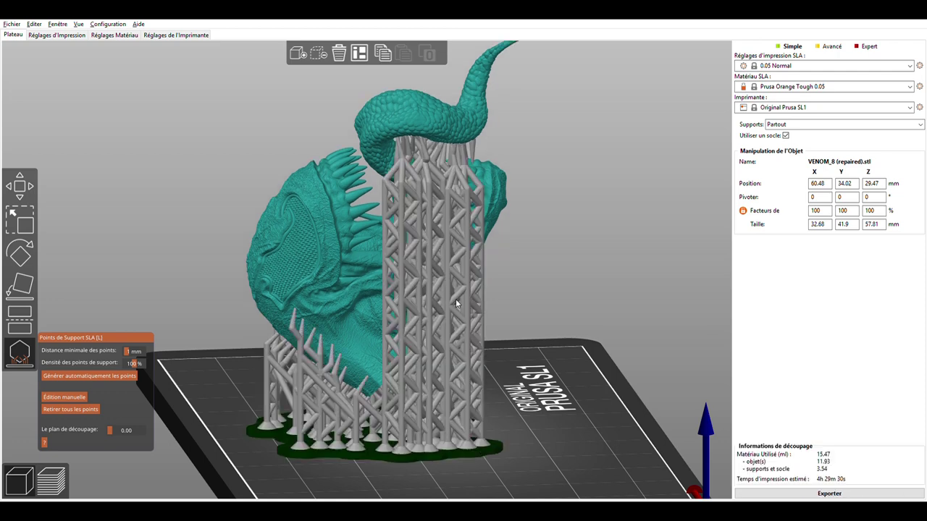
{"action": "mouse_move", "coordinate": [268, 277]}
{"action": "left_mouse_down"}
{"action": "mouse_move", "coordinate": [219, 228]}
{"action": "mouse_move", "coordinate": [444, 233]}
{"action": "mouse_move", "coordinate": [436, 230]}
{"action": "left_mouse_up"}
{"action": "scroll", "coordinate": [436, 230], "scroll_direction": "up", "scroll_amount": 5}
{"action": "mouse_move", "coordinate": [507, 250]}
{"action": "left_mouse_down"}
{"action": "mouse_move", "coordinate": [559, 238]}
{"action": "mouse_move", "coordinate": [388, 136]}
{"action": "left_mouse_up"}
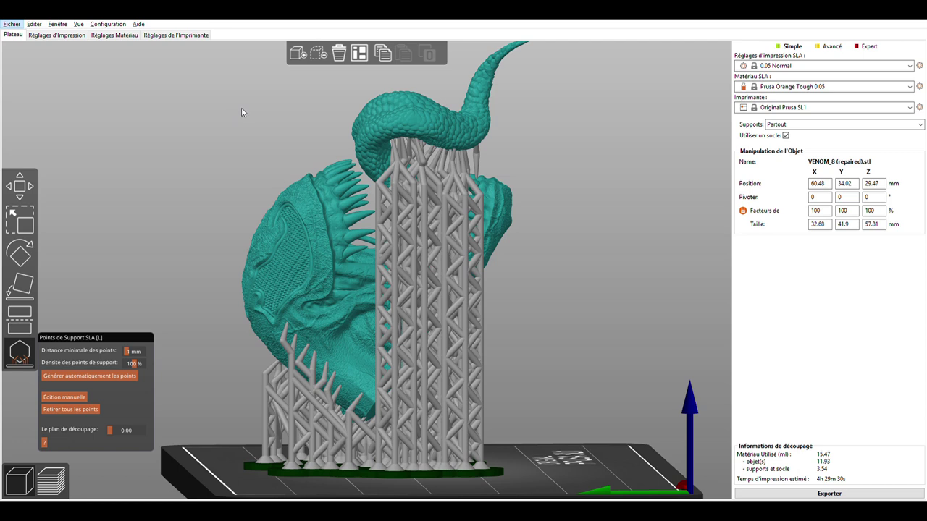
{"action": "scroll", "coordinate": [572, 194], "scroll_direction": "down", "scroll_amount": 3}
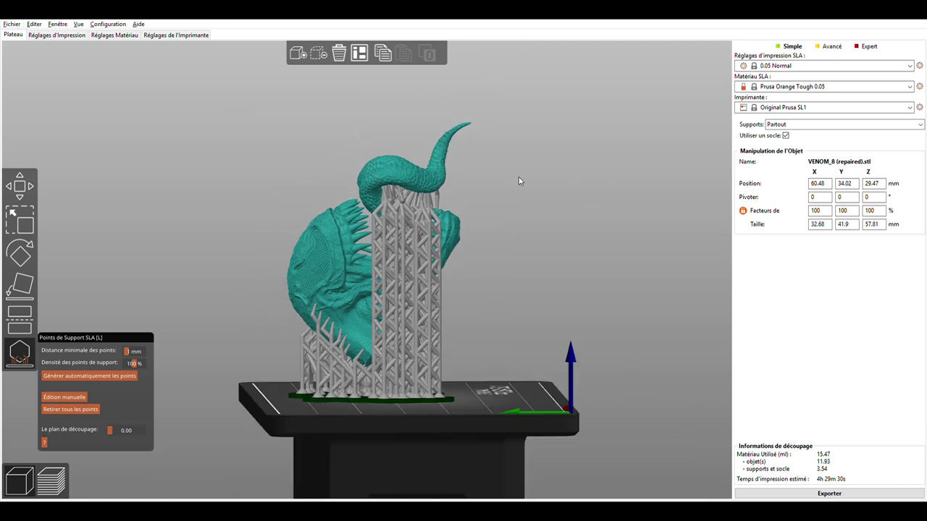
{"action": "left_click_drag", "start_coordinate": [519, 177], "coordinate": [520, 209]}
{"action": "mouse_move", "coordinate": [435, 293]}
{"action": "left_mouse_down"}
{"action": "mouse_move", "coordinate": [471, 276]}
{"action": "mouse_move", "coordinate": [429, 268]}
{"action": "left_mouse_up"}
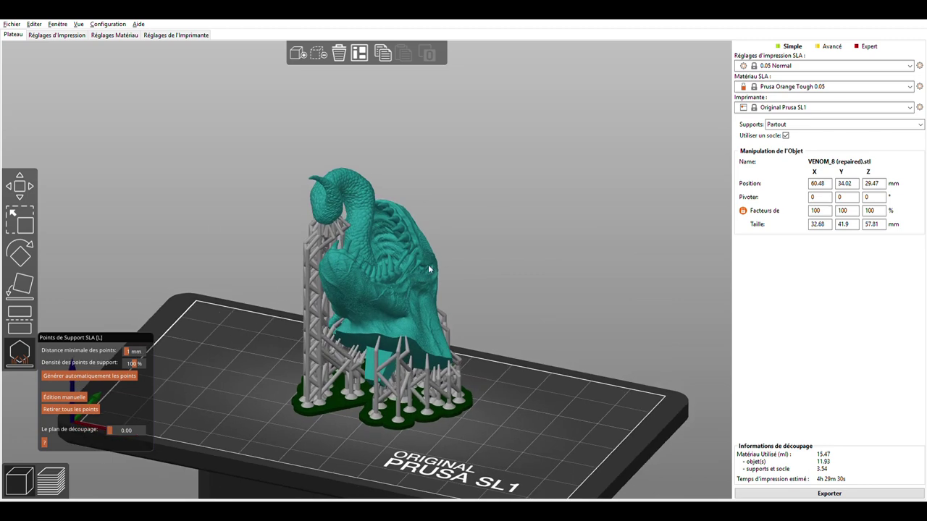
{"action": "mouse_move", "coordinate": [187, 201]}
{"action": "left_mouse_down"}
{"action": "mouse_move", "coordinate": [387, 195]}
{"action": "mouse_move", "coordinate": [500, 204]}
{"action": "mouse_move", "coordinate": [581, 178]}
{"action": "mouse_move", "coordinate": [468, 178]}
{"action": "mouse_move", "coordinate": [590, 181]}
{"action": "mouse_move", "coordinate": [250, 169]}
{"action": "mouse_move", "coordinate": [432, 174]}
{"action": "left_mouse_up"}
{"action": "scroll", "coordinate": [534, 210], "scroll_direction": "up", "scroll_amount": 2}
{"action": "mouse_move", "coordinate": [505, 174]}
{"action": "left_mouse_down"}
{"action": "mouse_move", "coordinate": [315, 171]}
{"action": "mouse_move", "coordinate": [409, 167]}
{"action": "mouse_move", "coordinate": [486, 178]}
{"action": "mouse_move", "coordinate": [497, 162]}
{"action": "mouse_move", "coordinate": [540, 168]}
{"action": "left_mouse_up"}
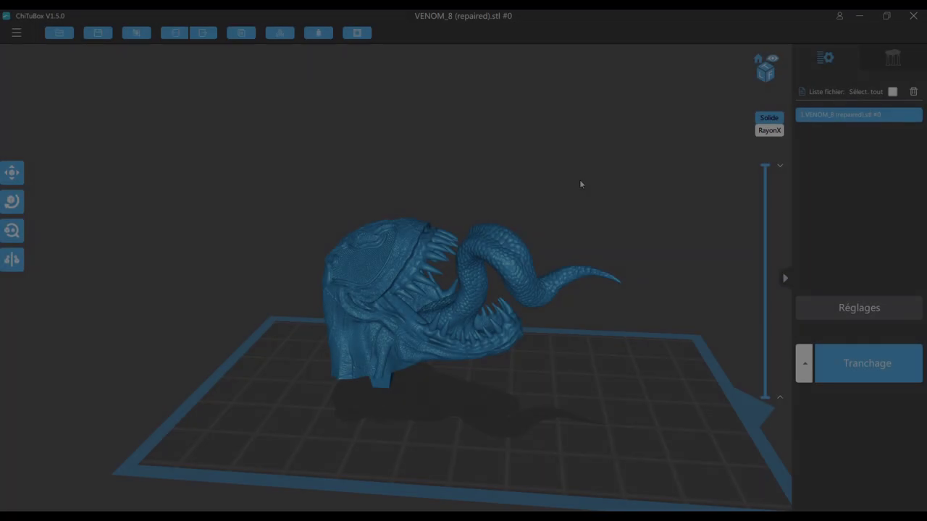
In ChiTuBox, tilt the Venom head -45° about X in three -15° steps
{"action": "scroll", "coordinate": [568, 174], "scroll_direction": "up", "scroll_amount": 1}
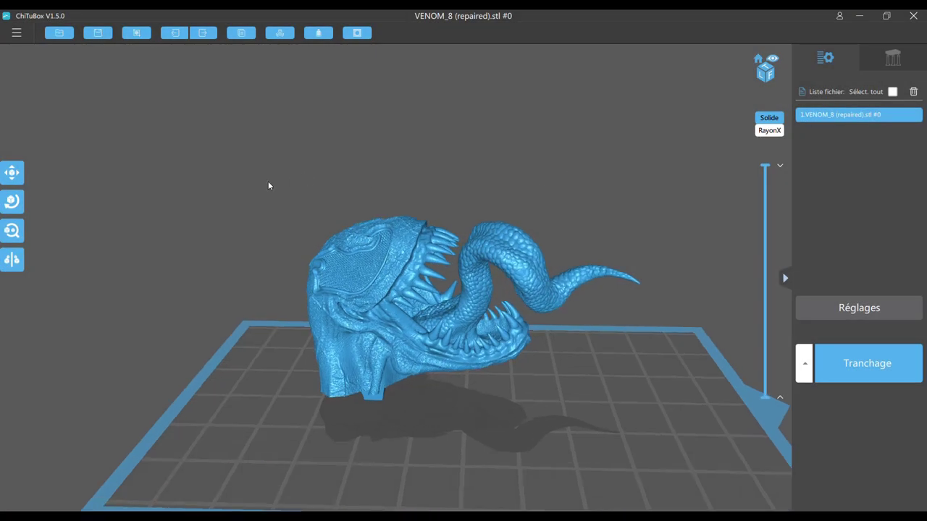
{"action": "left_click", "coordinate": [12, 202]}
{"action": "left_click", "coordinate": [46, 215]}
{"action": "left_click", "coordinate": [68, 215]}
{"action": "left_click", "coordinate": [72, 217]}
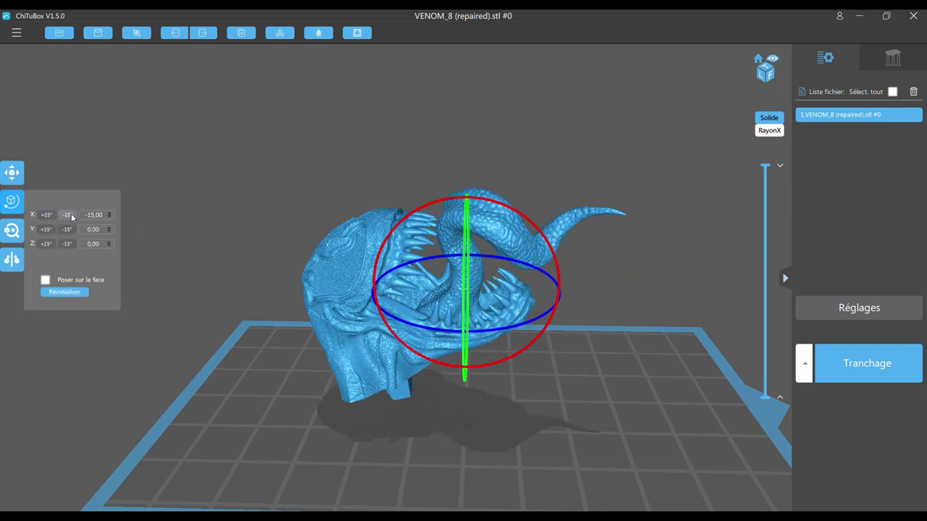
{"action": "left_click", "coordinate": [71, 217]}
{"action": "left_click", "coordinate": [72, 217]}
Auto-generate supports for the whole model with +Tout
{"action": "mouse_move", "coordinate": [599, 173]}
{"action": "left_mouse_down"}
{"action": "mouse_move", "coordinate": [586, 199]}
{"action": "mouse_move", "coordinate": [590, 193]}
{"action": "left_mouse_up"}
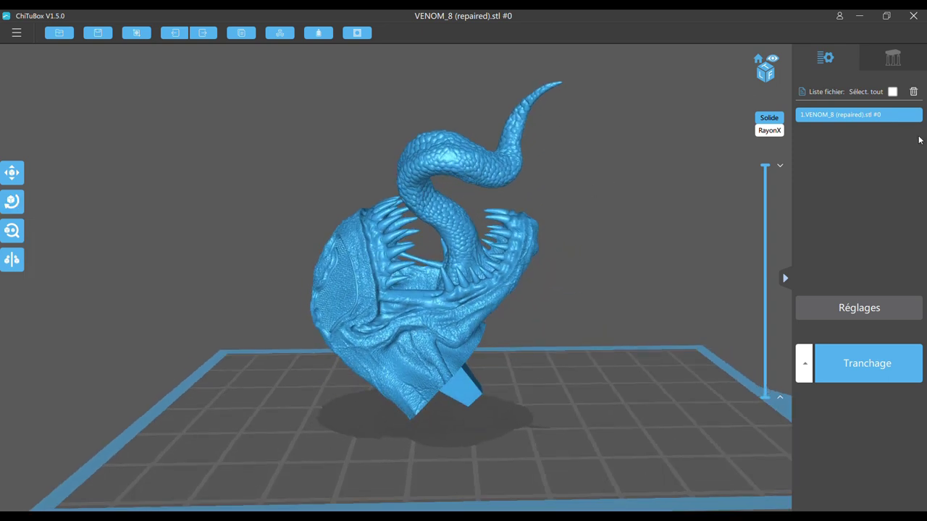
{"action": "left_click", "coordinate": [894, 57]}
{"action": "left_click", "coordinate": [881, 376]}
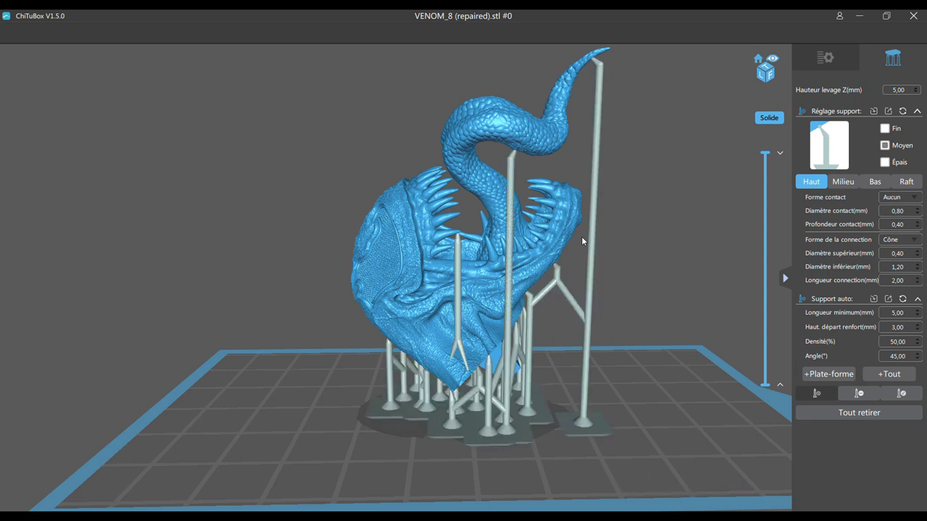
Orbit around the supported head and cut the preview down to layer 1039 (51.994 mm)
{"action": "scroll", "coordinate": [614, 232], "scroll_direction": "up", "scroll_amount": 2}
{"action": "mouse_move", "coordinate": [666, 233]}
{"action": "left_mouse_down"}
{"action": "mouse_move", "coordinate": [650, 225]}
{"action": "mouse_move", "coordinate": [618, 241]}
{"action": "mouse_move", "coordinate": [493, 240]}
{"action": "mouse_move", "coordinate": [608, 230]}
{"action": "left_mouse_up"}
{"action": "scroll", "coordinate": [610, 229], "scroll_direction": "up", "scroll_amount": 1}
{"action": "scroll", "coordinate": [617, 231], "scroll_direction": "up", "scroll_amount": 1}
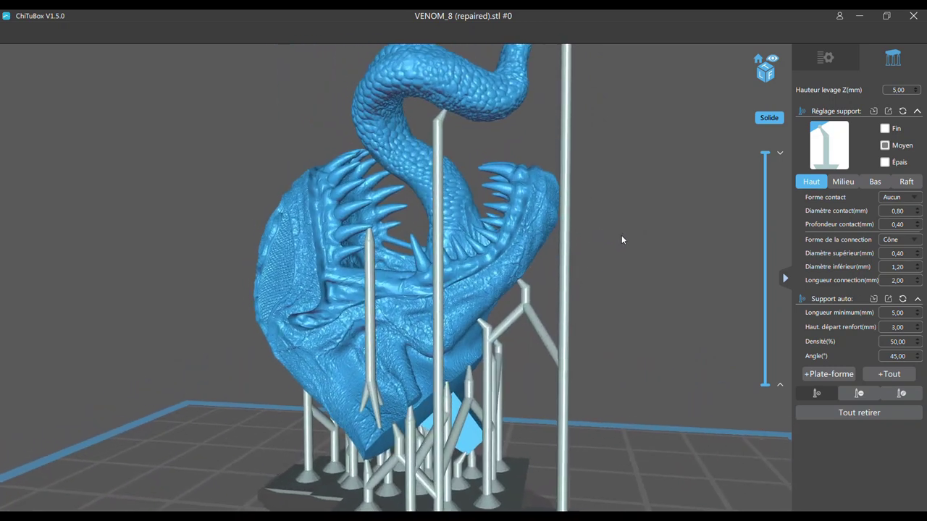
{"action": "scroll", "coordinate": [621, 234], "scroll_direction": "down", "scroll_amount": 2}
{"action": "scroll", "coordinate": [550, 191], "scroll_direction": "up", "scroll_amount": 1}
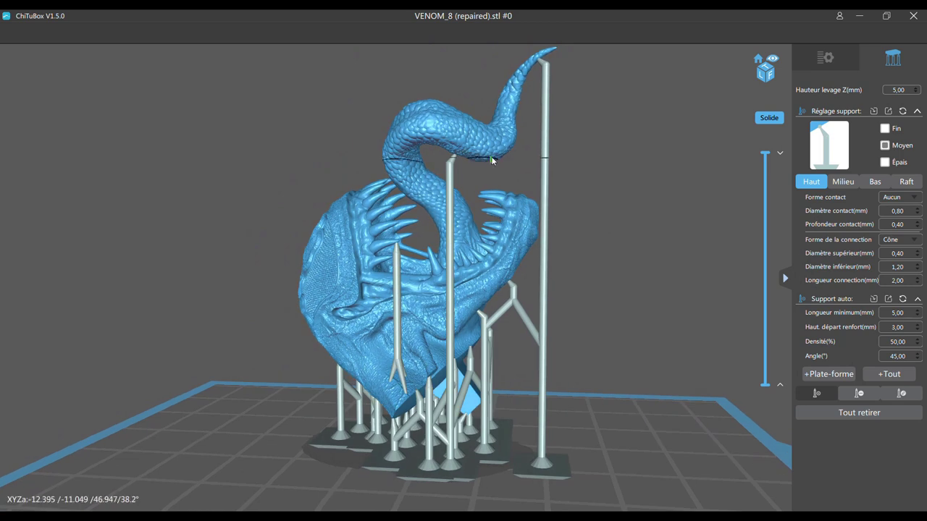
{"action": "left_click_drag", "start_coordinate": [478, 159], "coordinate": [715, 180]}
{"action": "scroll", "coordinate": [576, 160], "scroll_direction": "down", "scroll_amount": 1}
{"action": "mouse_move", "coordinate": [765, 157]}
{"action": "left_mouse_down"}
{"action": "mouse_move", "coordinate": [758, 187]}
{"action": "mouse_move", "coordinate": [770, 212]}
{"action": "left_mouse_up"}
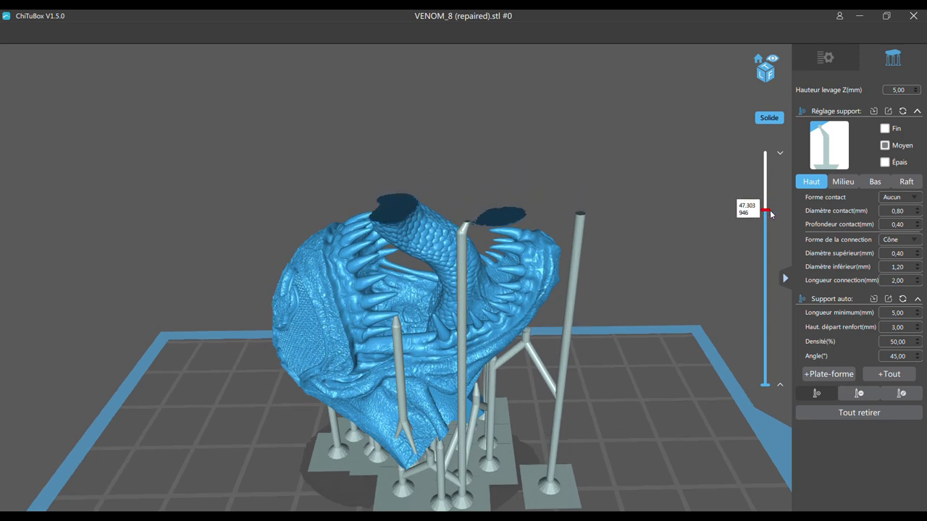
Lower the preview cut to around layer 153, near the support bases
{"action": "left_click_drag", "start_coordinate": [771, 214], "coordinate": [770, 216]}
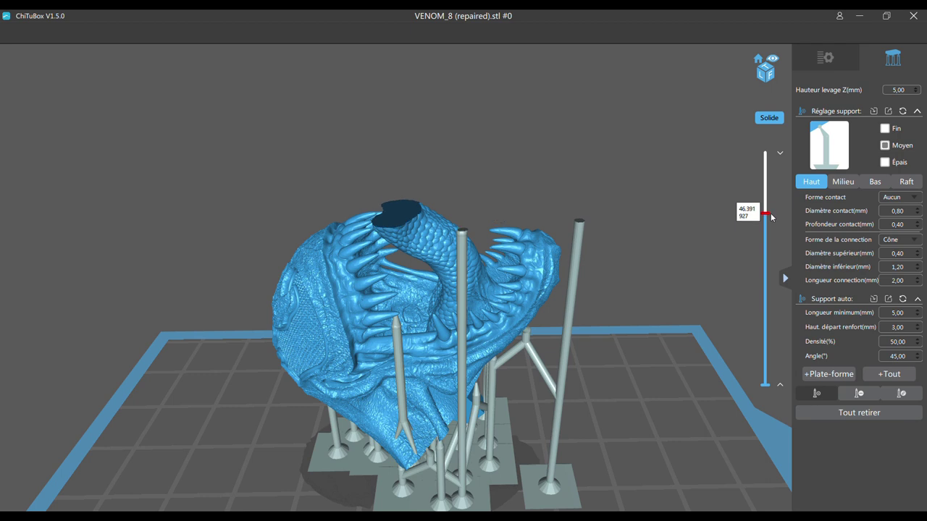
{"action": "mouse_move", "coordinate": [772, 217]}
{"action": "left_mouse_down"}
{"action": "mouse_move", "coordinate": [768, 202]}
{"action": "mouse_move", "coordinate": [756, 338]}
{"action": "mouse_move", "coordinate": [764, 344]}
{"action": "left_mouse_up"}
{"action": "left_click_drag", "start_coordinate": [612, 306], "coordinate": [632, 185]}
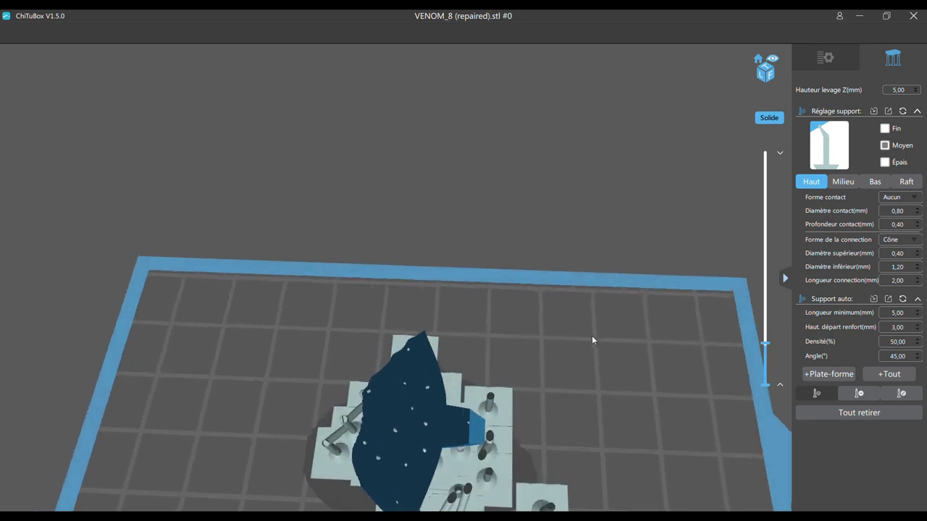
{"action": "scroll", "coordinate": [668, 244], "scroll_direction": "up", "scroll_amount": 5}
{"action": "left_click_drag", "start_coordinate": [767, 348], "coordinate": [769, 360]}
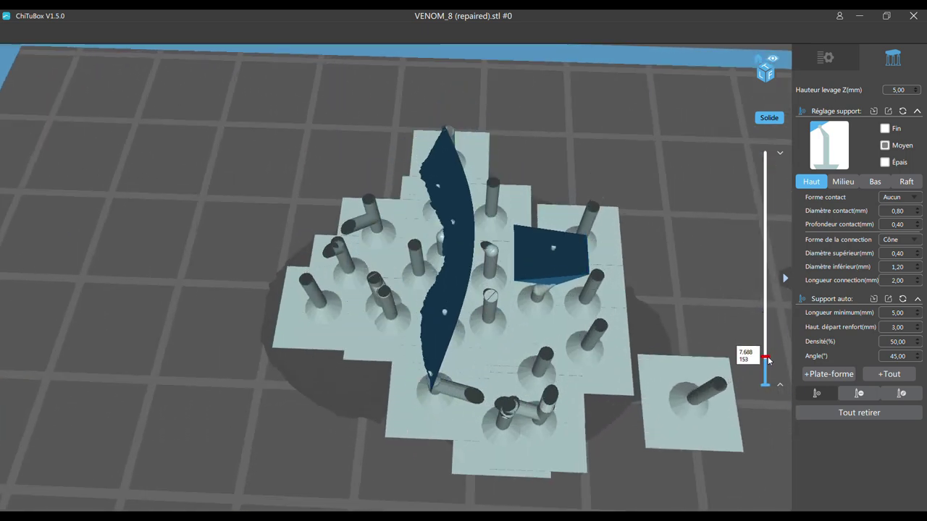
Orbit between side and top-down views to inspect the support cones near layer 130
{"action": "mouse_move", "coordinate": [454, 285]}
{"action": "left_mouse_down"}
{"action": "mouse_move", "coordinate": [665, 122]}
{"action": "mouse_move", "coordinate": [667, 132]}
{"action": "left_mouse_up"}
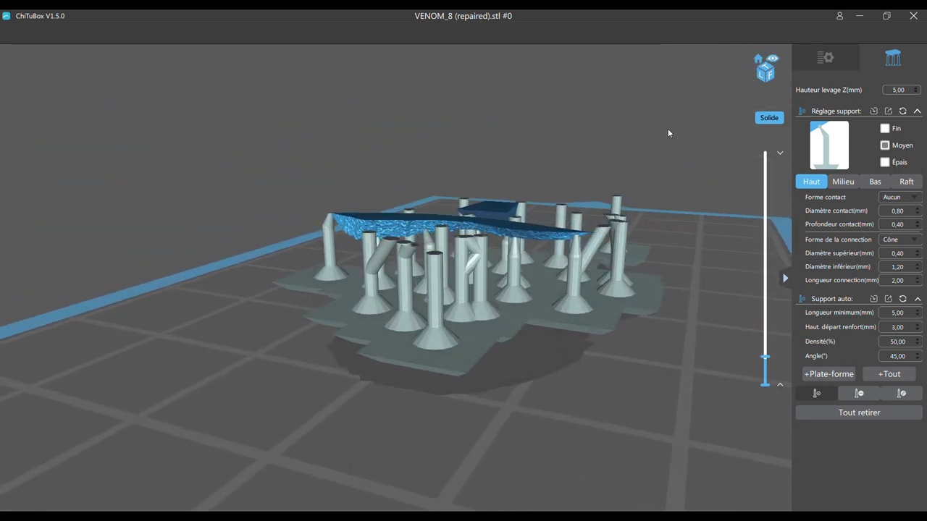
{"action": "mouse_move", "coordinate": [526, 126]}
{"action": "left_mouse_down"}
{"action": "mouse_move", "coordinate": [468, 164]}
{"action": "mouse_move", "coordinate": [567, 173]}
{"action": "left_mouse_up"}
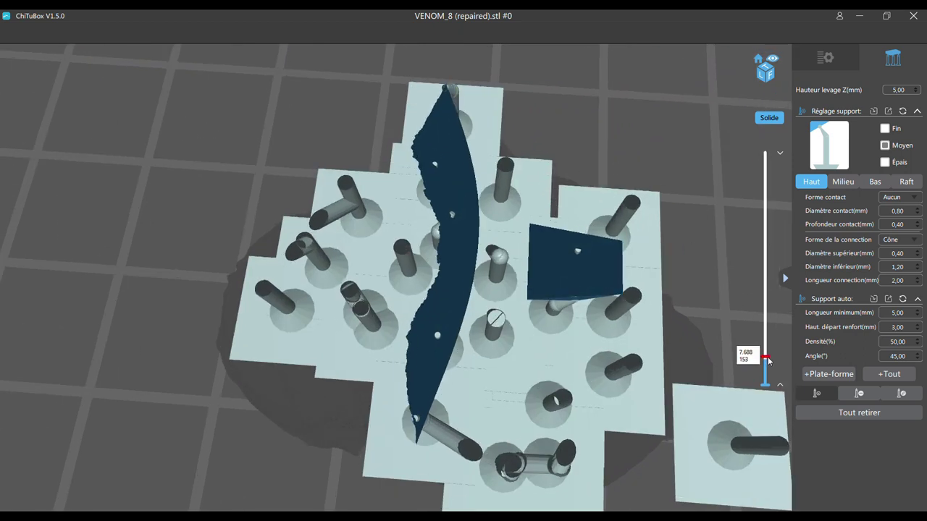
{"action": "scroll", "coordinate": [769, 363], "scroll_direction": "down", "scroll_amount": 5}
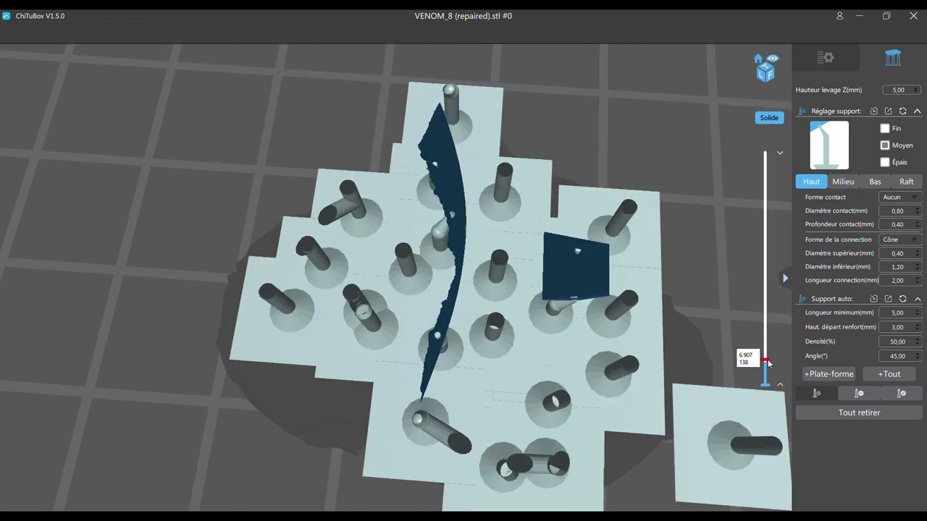
{"action": "scroll", "coordinate": [769, 363], "scroll_direction": "down", "scroll_amount": 6}
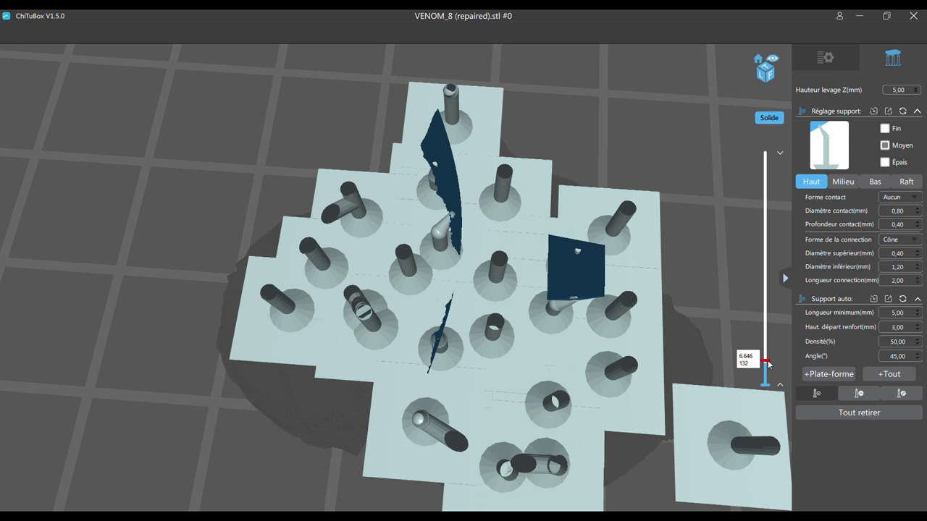
{"action": "scroll", "coordinate": [768, 201], "scroll_direction": "down", "scroll_amount": 2}
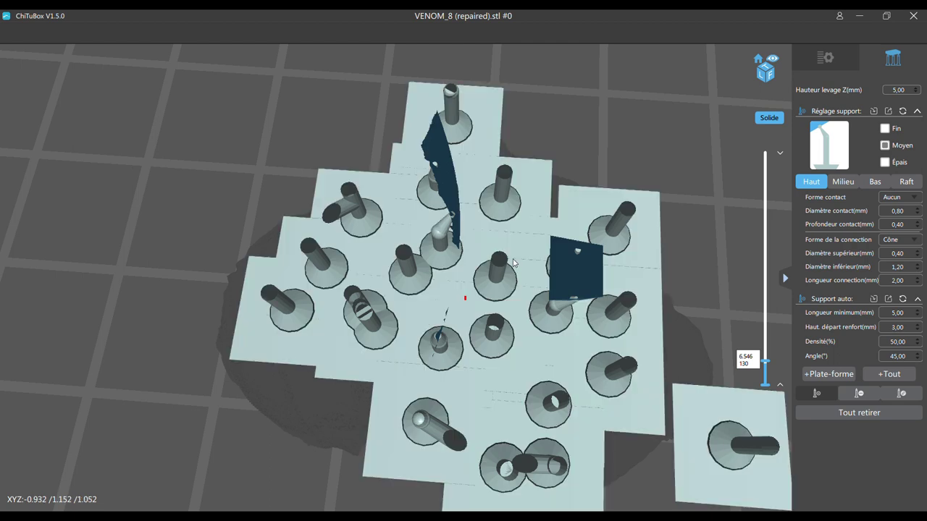
{"action": "left_click_drag", "start_coordinate": [645, 114], "coordinate": [581, 187]}
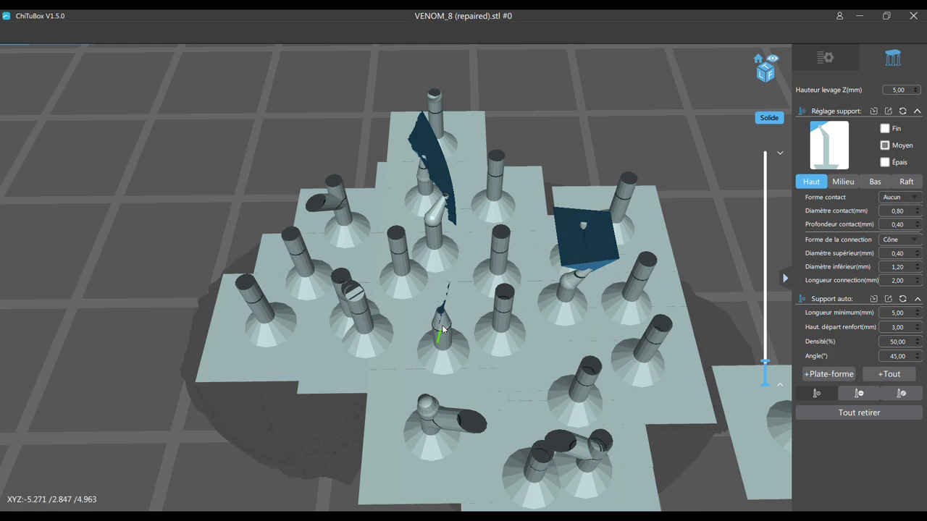
Step the ChiTuBox preview cut between layers 99 and 124, tilting the view toward top-down
{"action": "key", "text": "Up"}
{"action": "key", "text": "Up"}
{"action": "key", "text": "Up"}
{"action": "key", "text": "Up"}
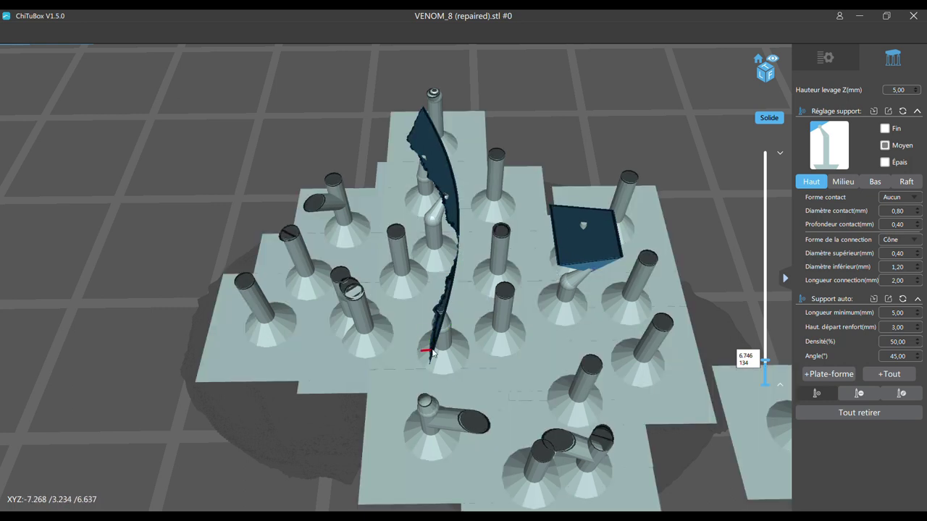
{"action": "left_click_drag", "start_coordinate": [529, 121], "coordinate": [533, 129]}
{"action": "key", "text": "Down"}
{"action": "key", "text": "Down"}
{"action": "key", "text": "Down"}
{"action": "key", "text": "Down"}
{"action": "key", "text": "Down"}
{"action": "key", "text": "Down"}
{"action": "key", "text": "Down"}
{"action": "key", "text": "Down"}
{"action": "key", "text": "Down"}
{"action": "key", "text": "Down"}
{"action": "key", "text": "Down"}
{"action": "key", "text": "Down"}
{"action": "key", "text": "Down"}
{"action": "key", "text": "Down"}
{"action": "key", "text": "Down"}
{"action": "key", "text": "Down"}
{"action": "key", "text": "Down"}
{"action": "key", "text": "Down"}
{"action": "key", "text": "Down"}
{"action": "key", "text": "Down"}
{"action": "key", "text": "Down"}
{"action": "key", "text": "Down"}
{"action": "key", "text": "Down"}
{"action": "key", "text": "Down"}
{"action": "key", "text": "Down"}
{"action": "key", "text": "Down"}
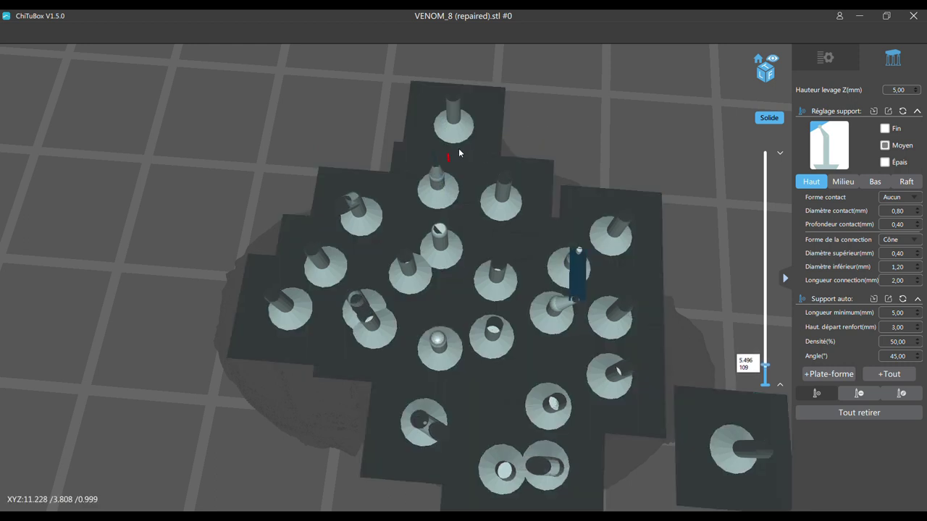
{"action": "key", "text": "Up"}
{"action": "key", "text": "Up"}
{"action": "key", "text": "Up"}
{"action": "key", "text": "Up"}
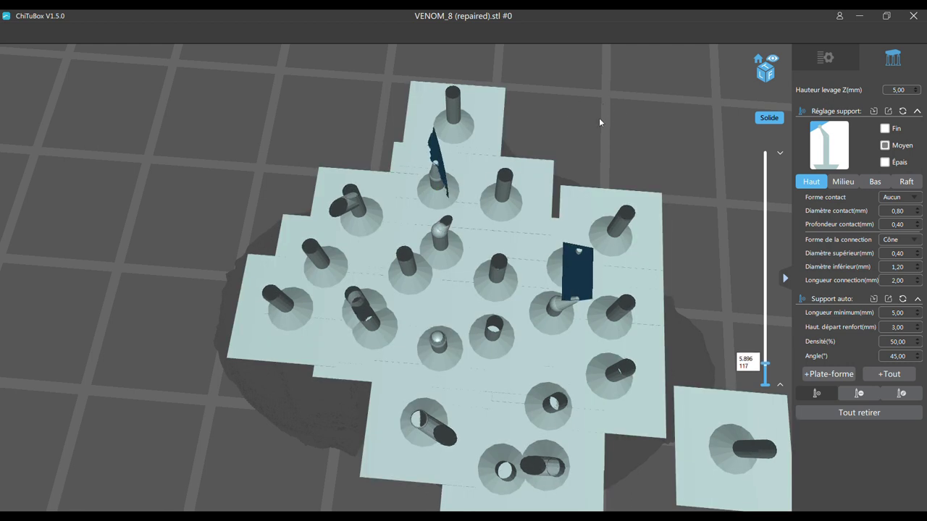
{"action": "key", "text": "Up"}
{"action": "key", "text": "Up"}
{"action": "key", "text": "Up"}
{"action": "key", "text": "Up"}
{"action": "key", "text": "Up"}
{"action": "key", "text": "Up"}
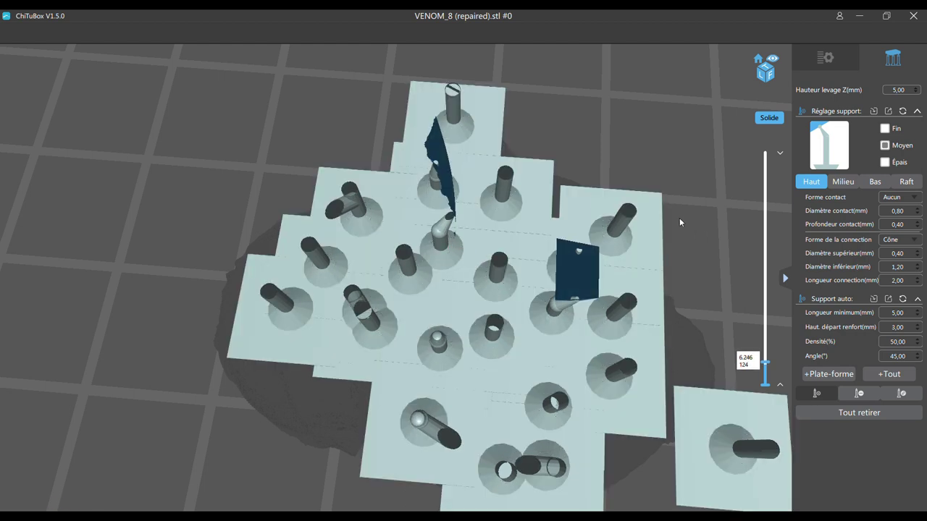
{"action": "key", "text": "Down"}
{"action": "key", "text": "Down"}
{"action": "key", "text": "Down"}
{"action": "key", "text": "Down"}
{"action": "key", "text": "Down"}
{"action": "key", "text": "Down"}
{"action": "key", "text": "Down"}
{"action": "key", "text": "Down"}
{"action": "key", "text": "Down"}
{"action": "key", "text": "Down"}
{"action": "key", "text": "Down"}
{"action": "key", "text": "Down"}
{"action": "key", "text": "Up"}
Zoom in on the support tips and settle the preview cut near layer 105 (5.296 mm)
{"action": "scroll", "coordinate": [645, 165], "scroll_direction": "up", "scroll_amount": 3}
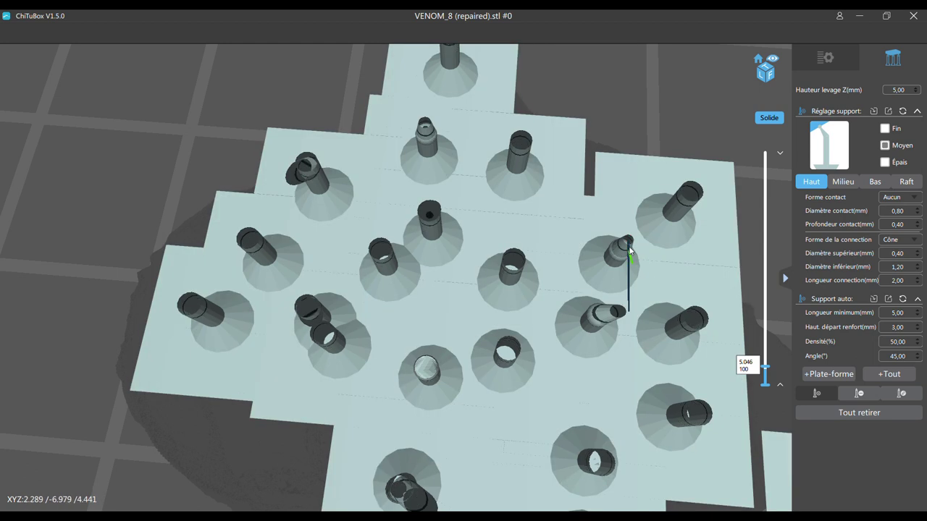
{"action": "key", "text": "Up"}
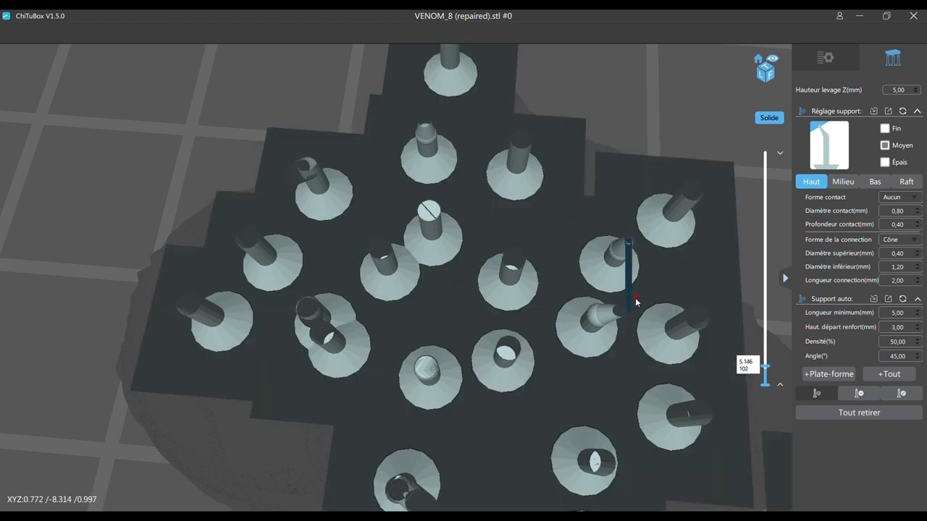
{"action": "key", "text": "Down"}
{"action": "scroll", "coordinate": [666, 268], "scroll_direction": "down", "scroll_amount": 4}
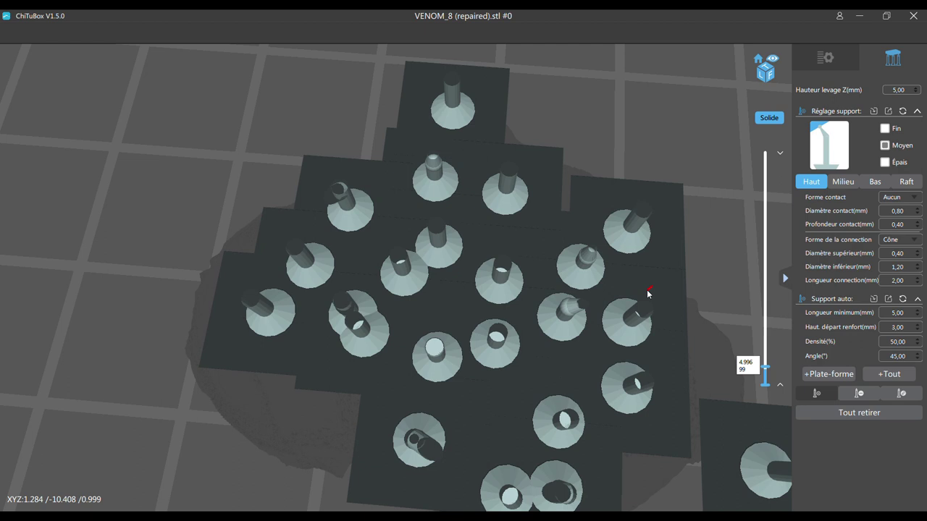
{"action": "scroll", "coordinate": [701, 231], "scroll_direction": "down", "scroll_amount": 2}
{"action": "key", "text": "Up"}
{"action": "key", "text": "Up"}
{"action": "key", "text": "Up"}
{"action": "key", "text": "Up"}
{"action": "key", "text": "Up"}
{"action": "key", "text": "Up"}
{"action": "key", "text": "Up"}
{"action": "key", "text": "Up"}
{"action": "key", "text": "Up"}
{"action": "key", "text": "Up"}
{"action": "key", "text": "Up"}
{"action": "key", "text": "Up"}
{"action": "key", "text": "Up"}
{"action": "key", "text": "Up"}
Raise the preview cut through layers 750–1003 and orbit around the supported Venom head and tail
{"action": "left_click_drag", "start_coordinate": [766, 366], "coordinate": [766, 154]}
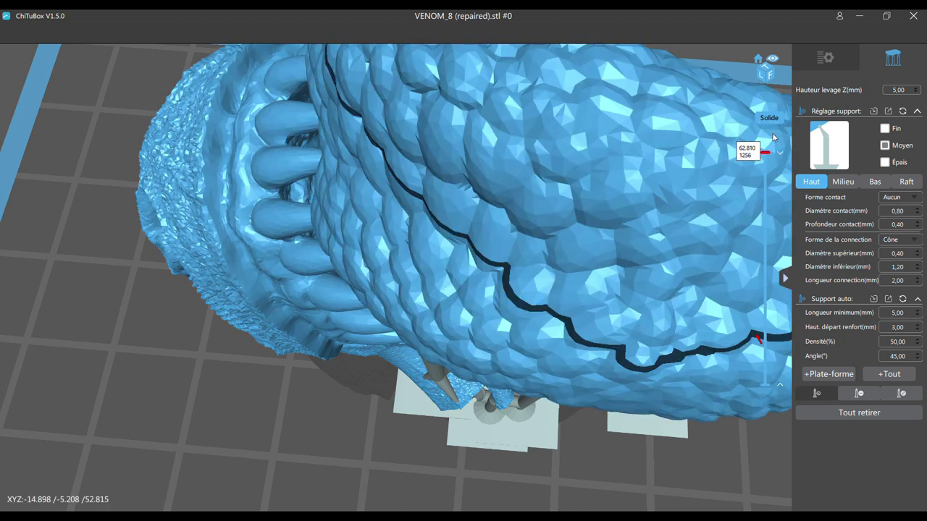
{"action": "scroll", "coordinate": [640, 230], "scroll_direction": "down", "scroll_amount": 3}
{"action": "scroll", "coordinate": [640, 230], "scroll_direction": "down", "scroll_amount": 2}
{"action": "right_click_drag", "start_coordinate": [640, 230], "coordinate": [643, 191]}
{"action": "scroll", "coordinate": [643, 192], "scroll_direction": "up", "scroll_amount": 2}
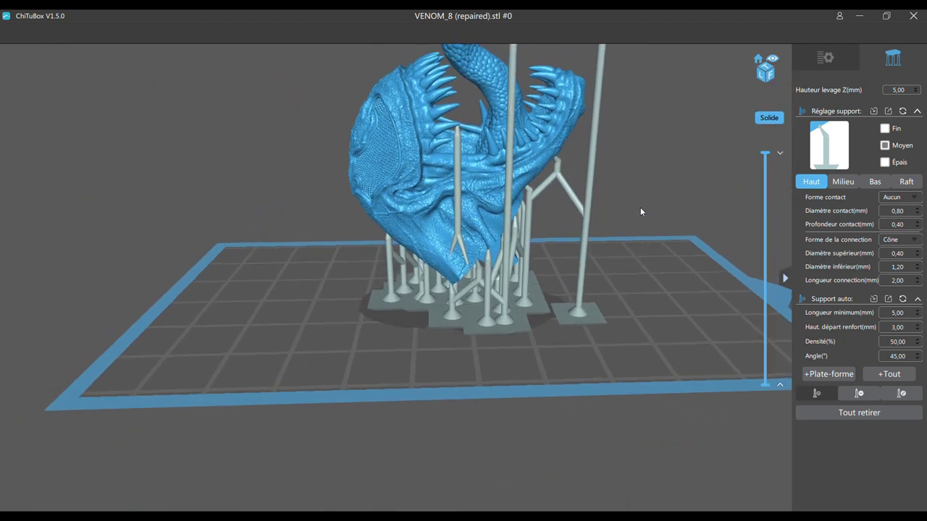
{"action": "left_click_drag", "start_coordinate": [640, 207], "coordinate": [625, 319]}
{"action": "mouse_move", "coordinate": [767, 161]}
{"action": "left_mouse_down"}
{"action": "mouse_move", "coordinate": [766, 229]}
{"action": "mouse_move", "coordinate": [749, 249]}
{"action": "mouse_move", "coordinate": [759, 343]}
{"action": "mouse_move", "coordinate": [765, 152]}
{"action": "left_mouse_up"}
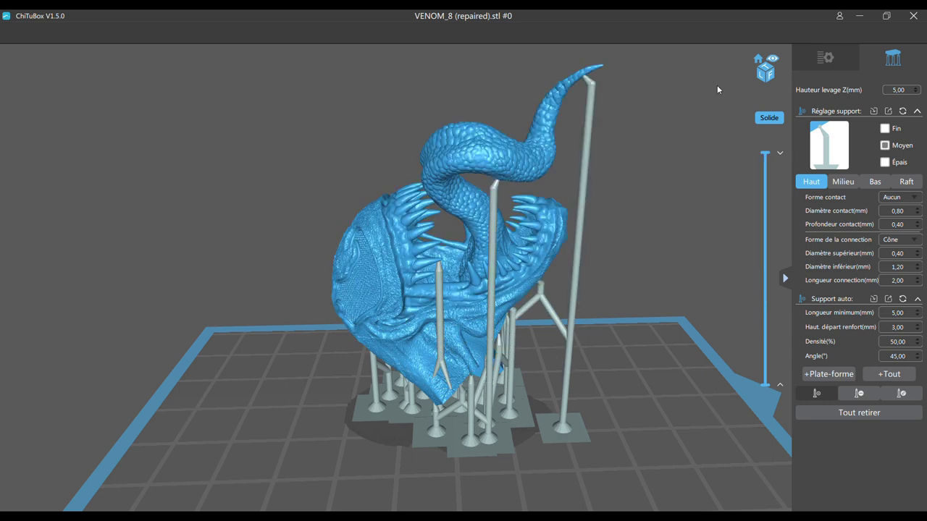